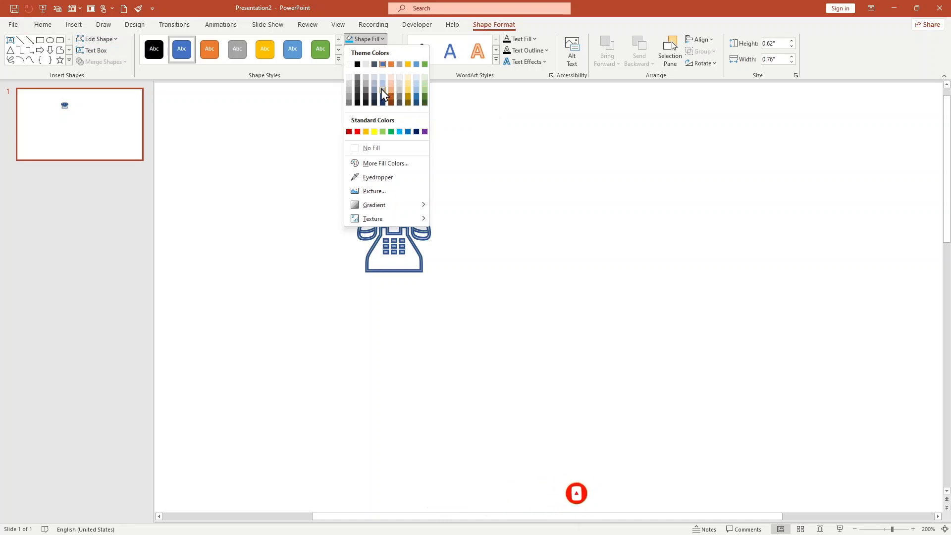
Fill the telephone shape with the standard green color.
click(391, 131)
click(398, 268)
click(396, 255)
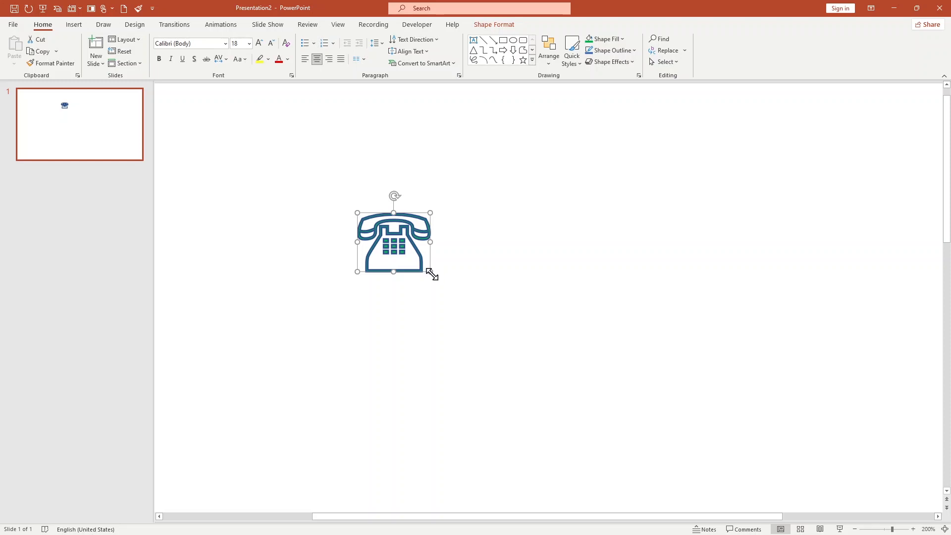
Enlarge the telephone shape to about 1.17" high and 1.47" wide.
drag(429, 272, 483, 297)
click(405, 251)
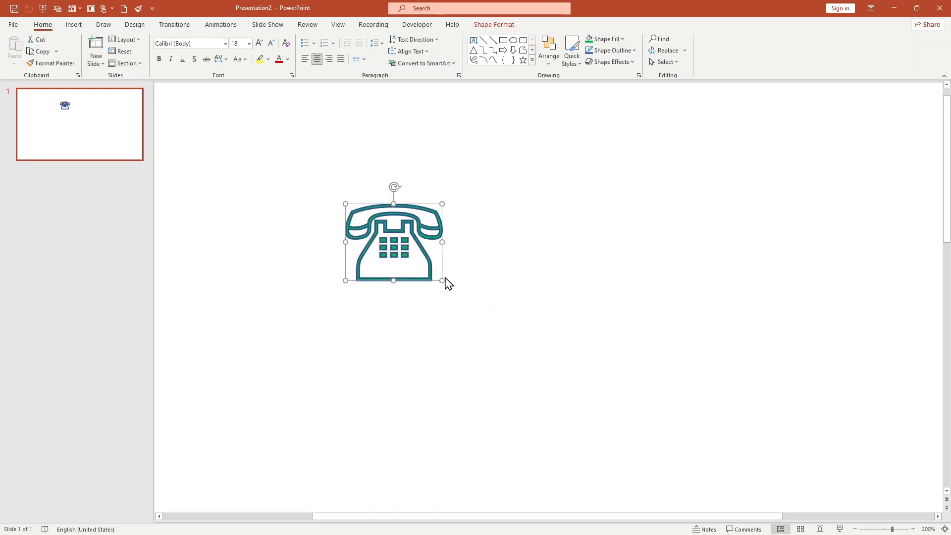
click(452, 290)
click(419, 267)
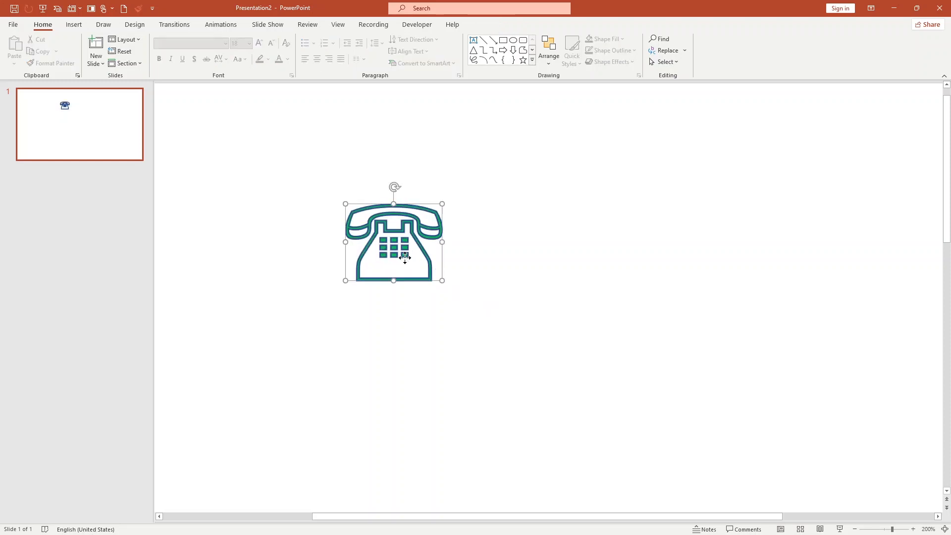
drag(442, 280, 486, 315)
click(509, 254)
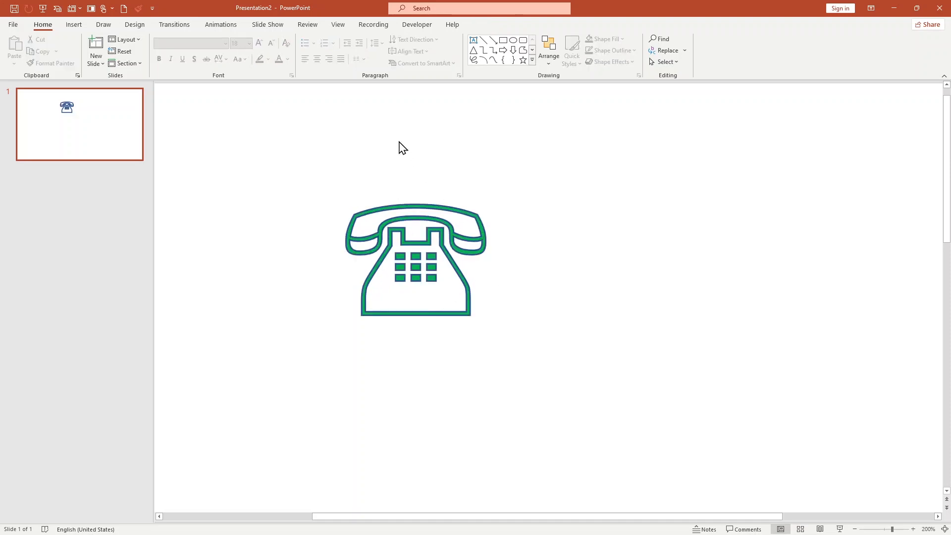
Set the outline weight of the telephone shape to ½ pt.
click(420, 256)
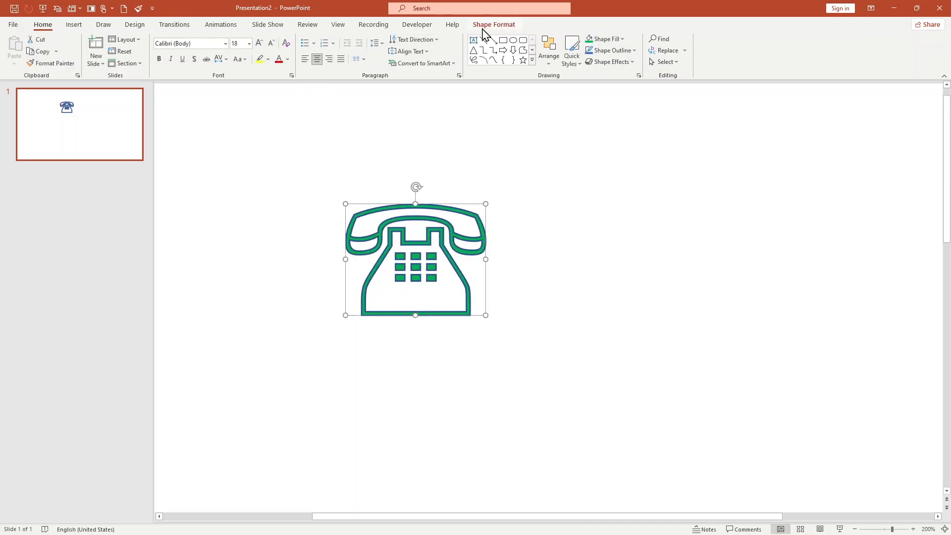
click(494, 25)
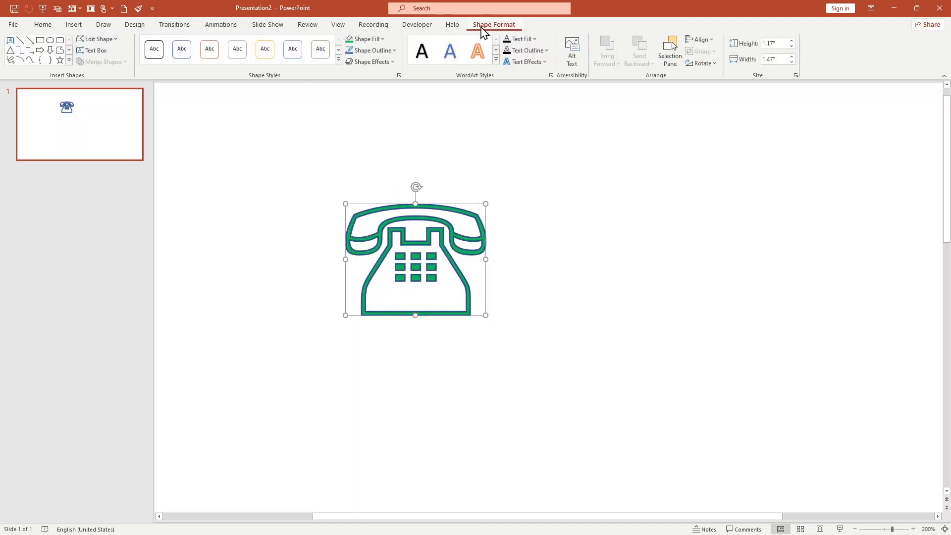
click(391, 51)
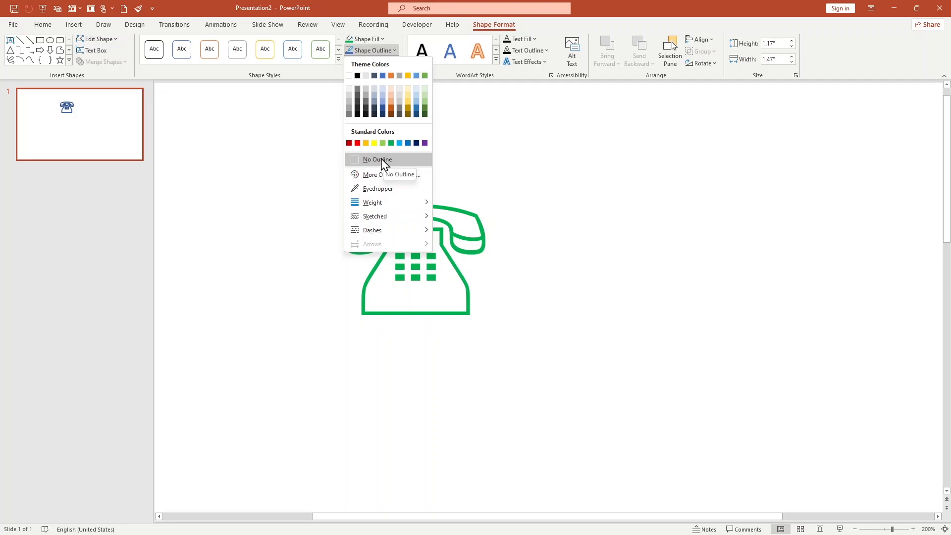
mouse_move(400, 205)
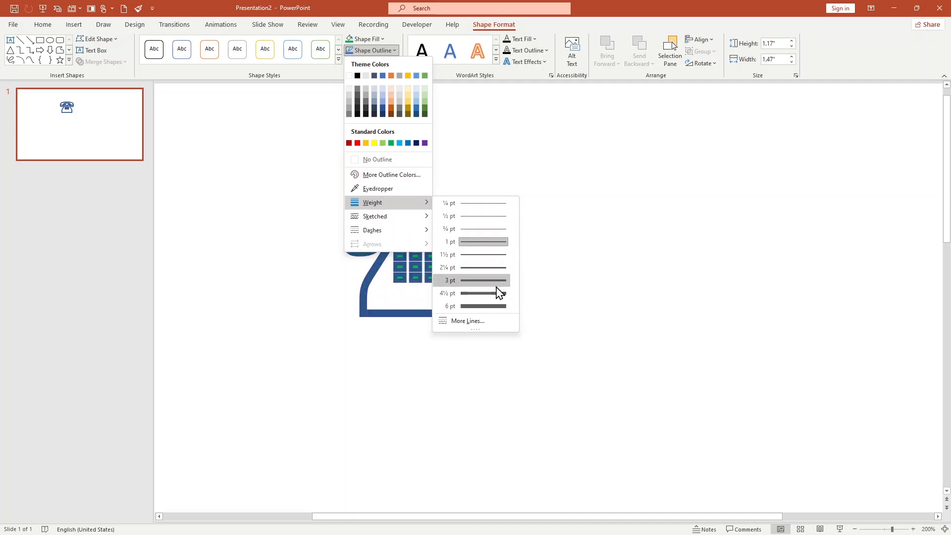
click(497, 212)
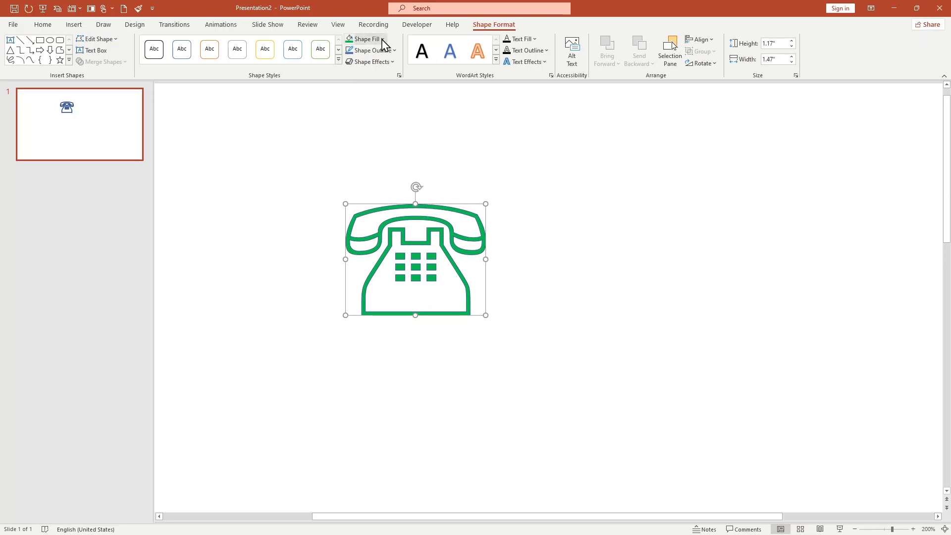
Fill the telephone shape with a custom dark violet-blue, hex #2B0AA6.
click(383, 40)
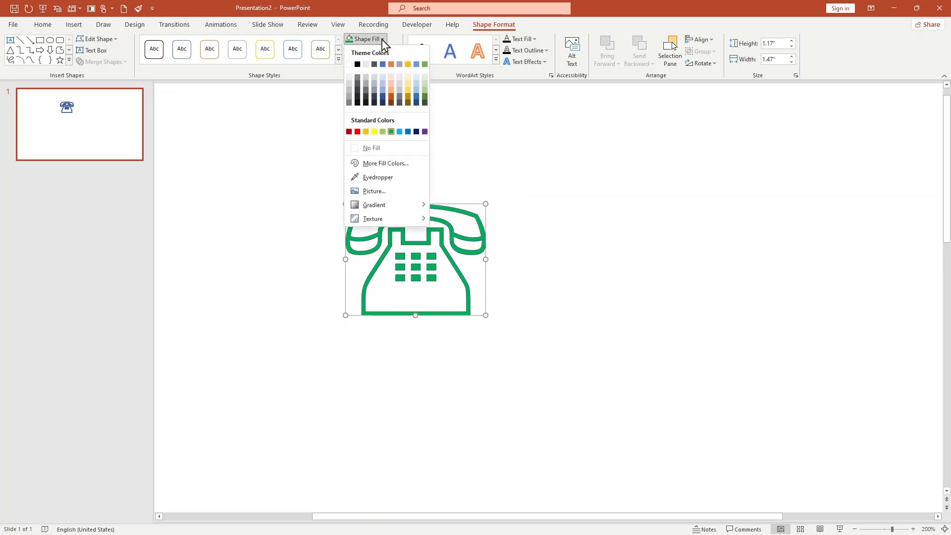
click(395, 167)
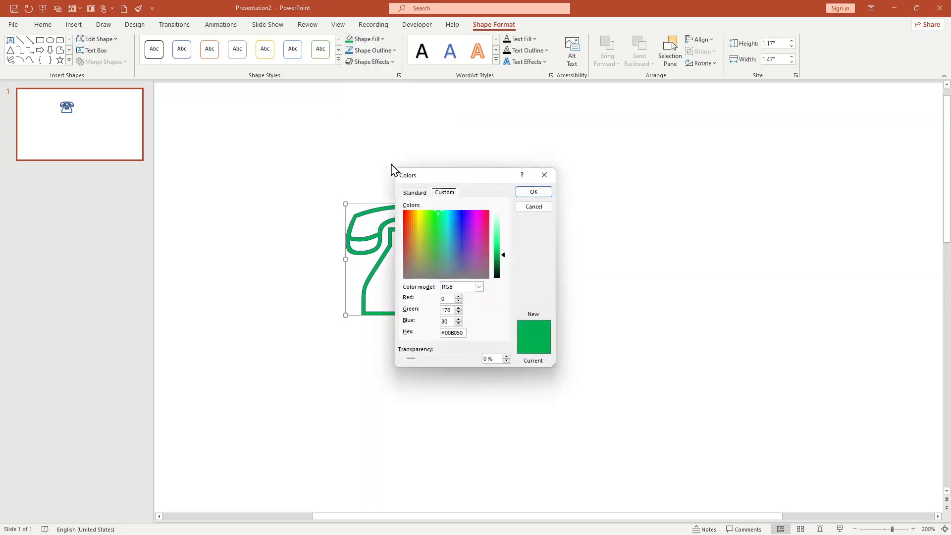
drag(494, 170, 614, 166)
click(580, 223)
click(583, 214)
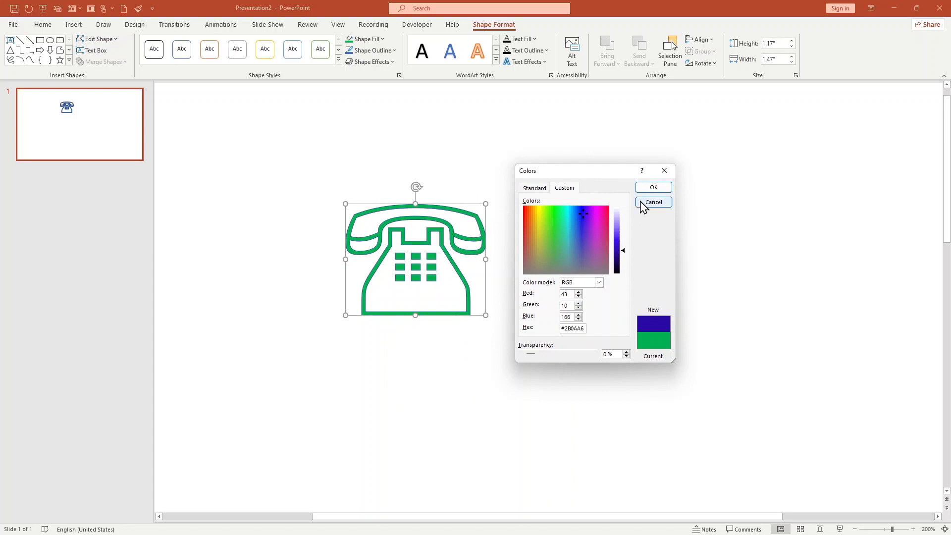
click(653, 187)
key(Escape)
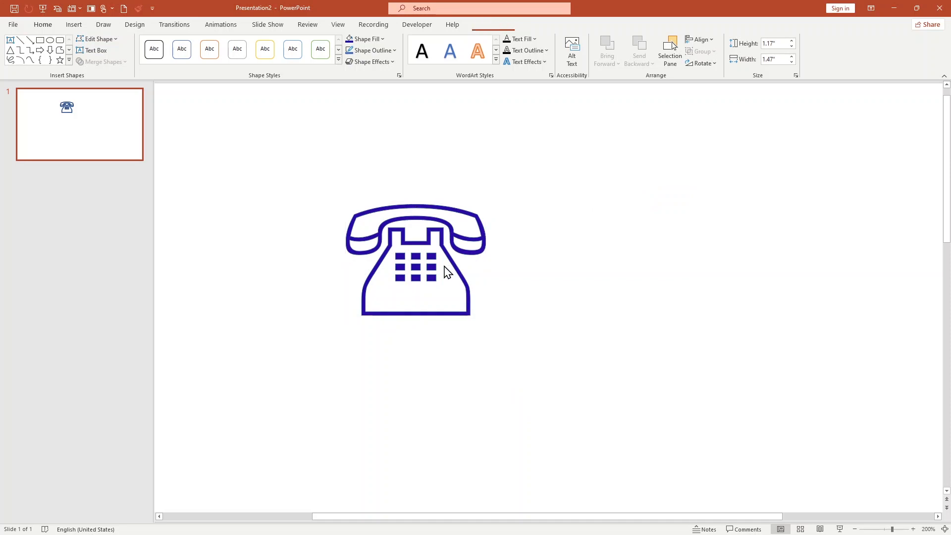
Apply the blue shadowed style from the last row of theme styles to the telephone and shift it slightly toward the slide's center.
click(436, 256)
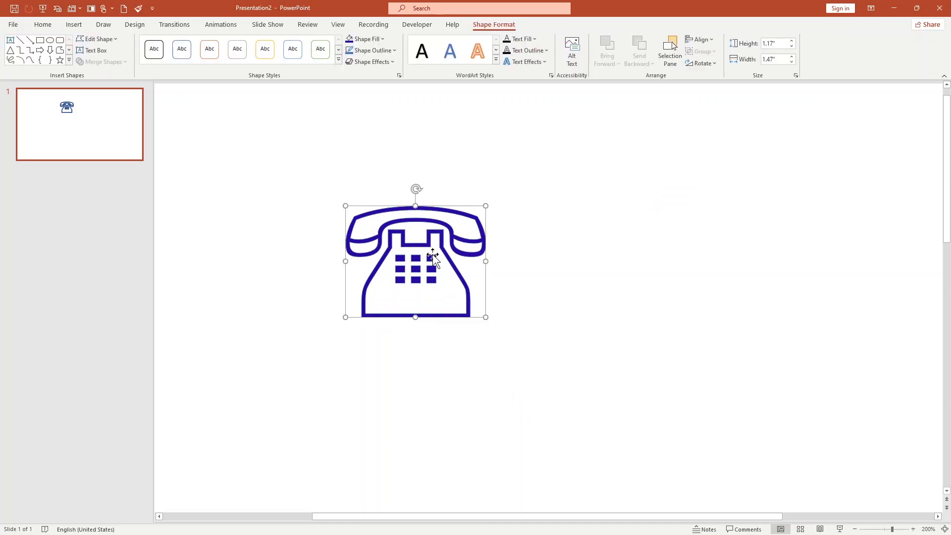
click(337, 52)
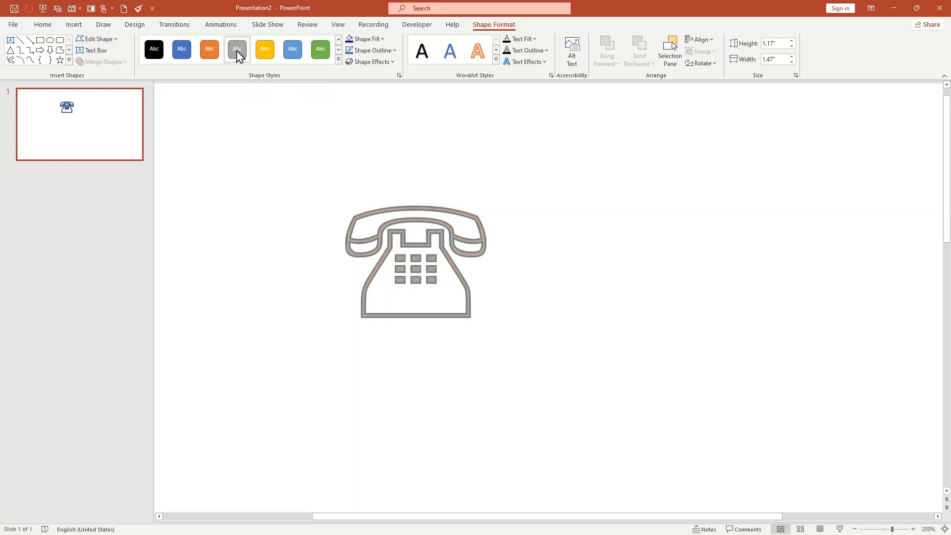
click(338, 60)
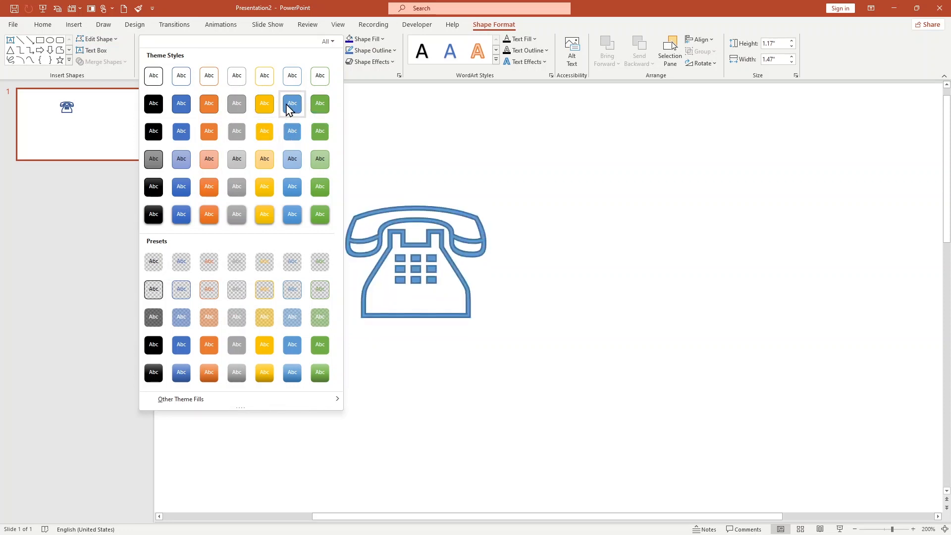
click(188, 210)
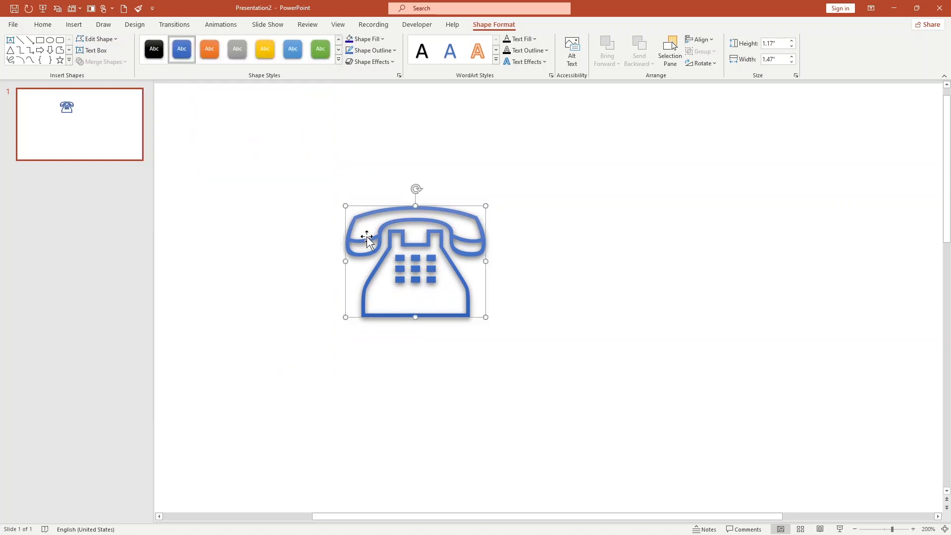
drag(436, 259, 468, 272)
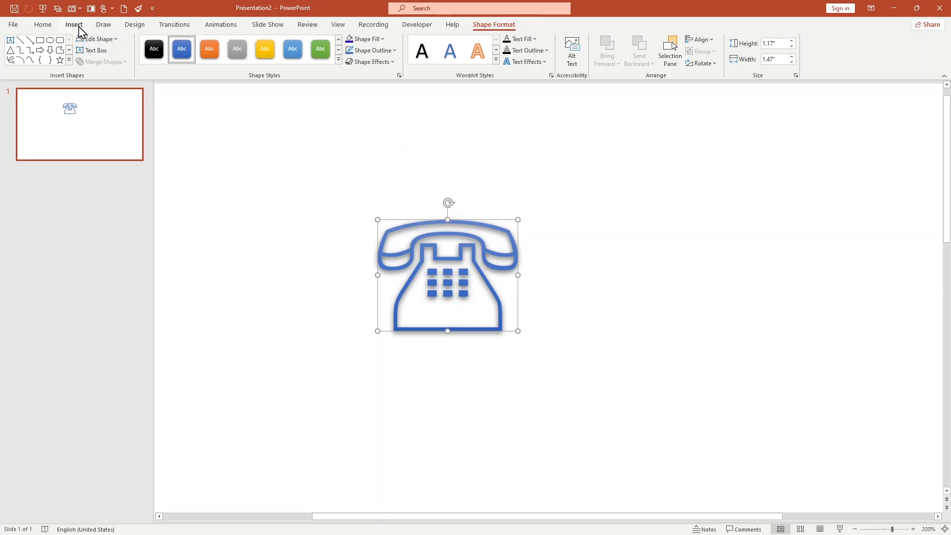
Draw an oval covering the telephone shape and size it to about 1.67" high and 1.84" wide.
click(75, 26)
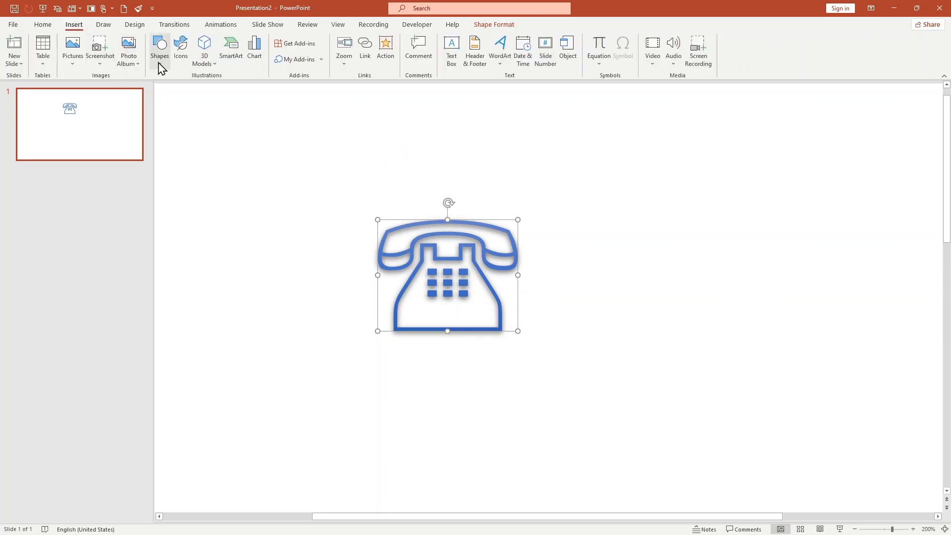
click(161, 54)
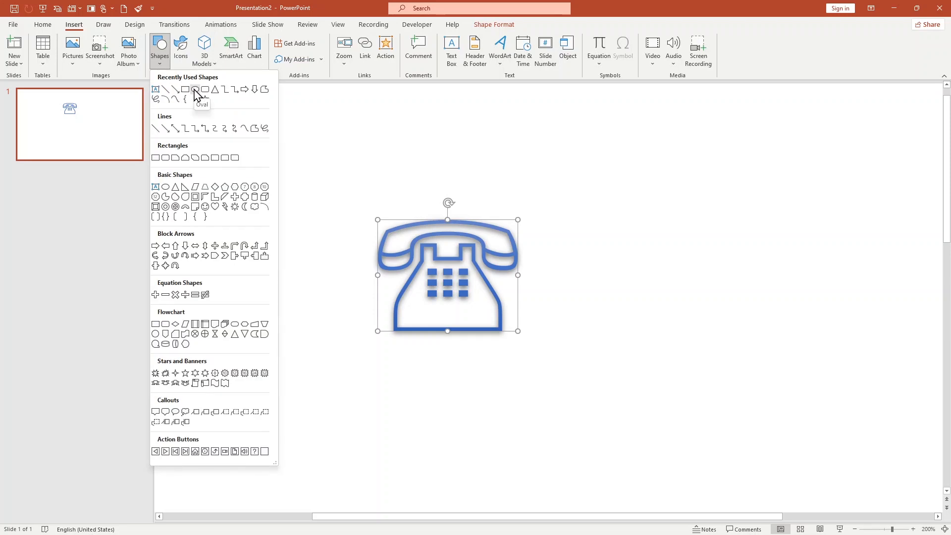
click(195, 90)
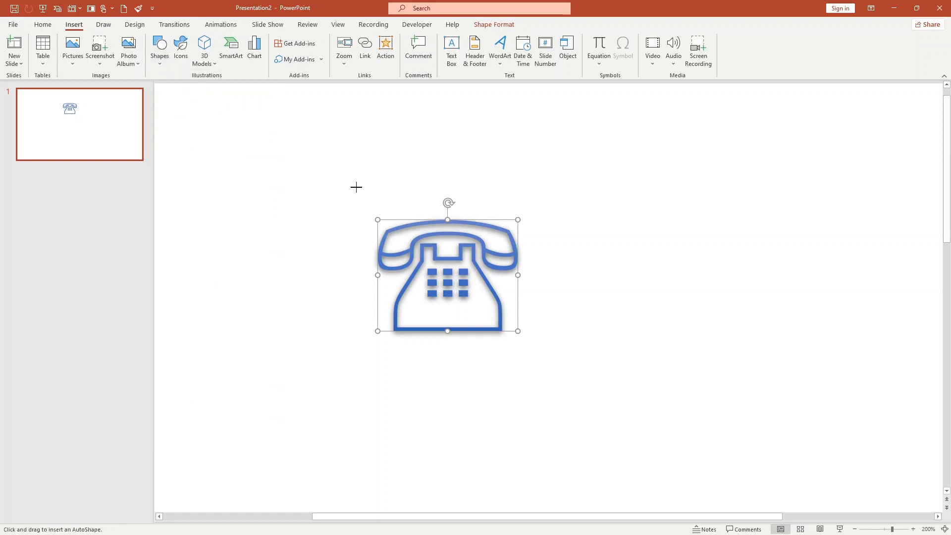
drag(356, 190, 395, 274)
drag(366, 229, 464, 291)
drag(454, 257, 385, 233)
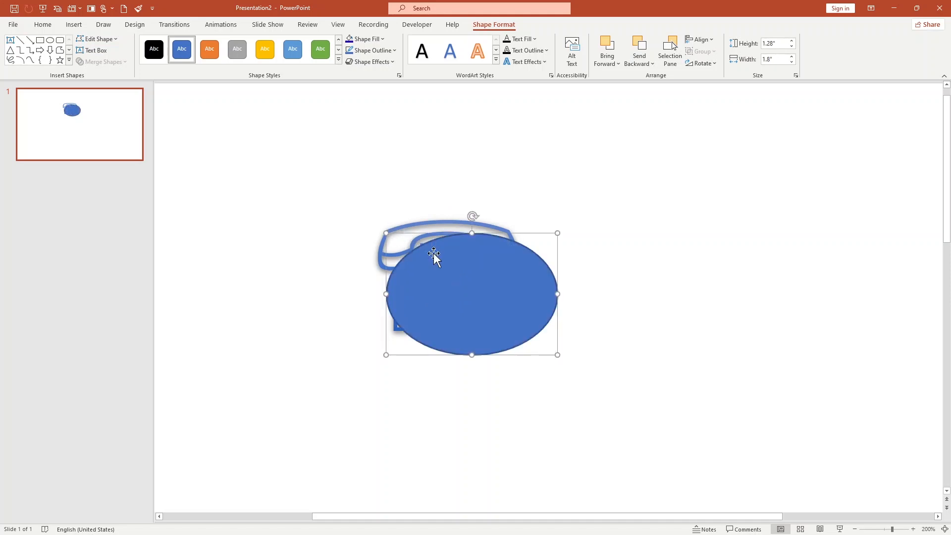
drag(433, 255, 444, 254)
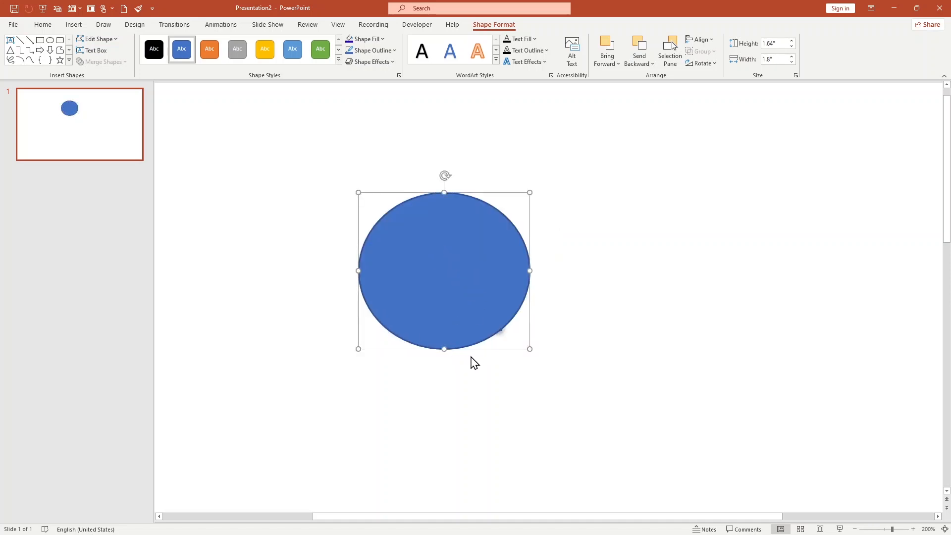
drag(529, 347, 534, 352)
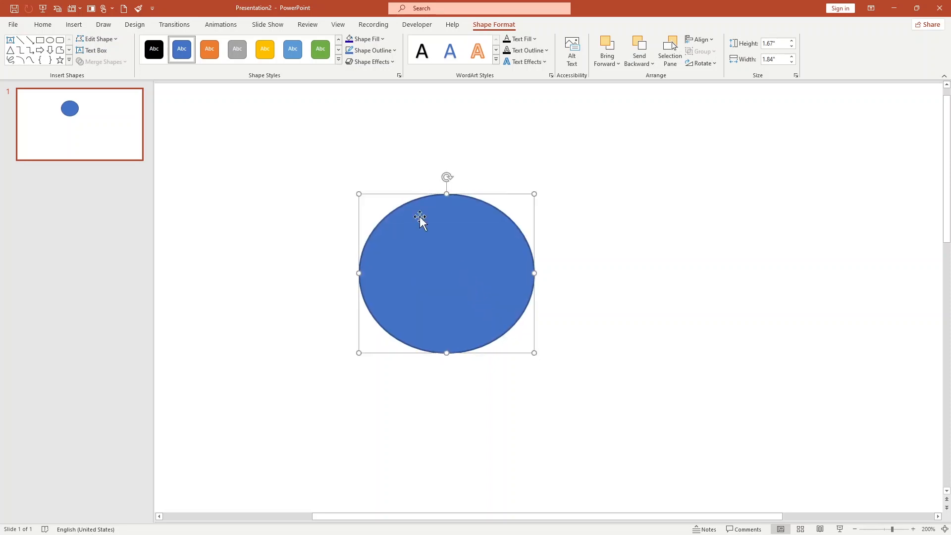
Send the oval to the back, behind the telephone shape.
right_click(456, 298)
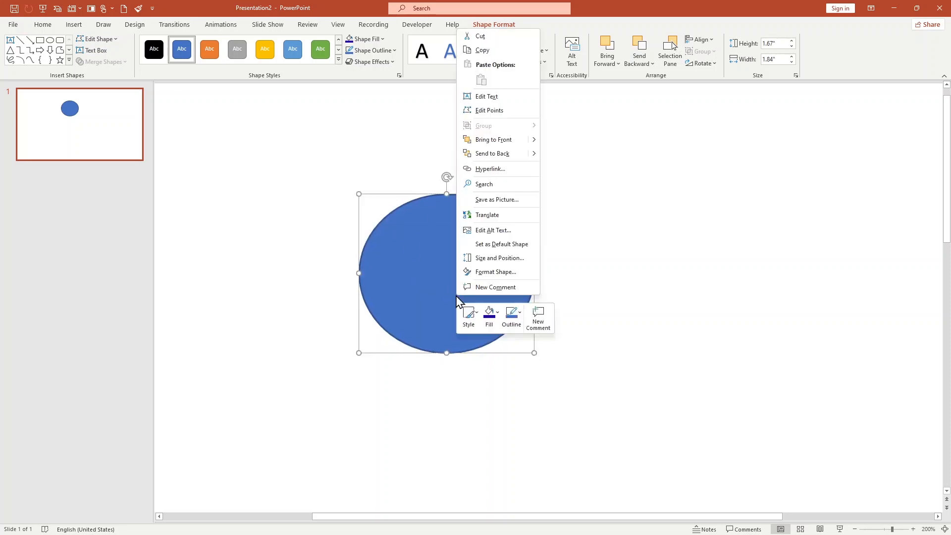
click(495, 157)
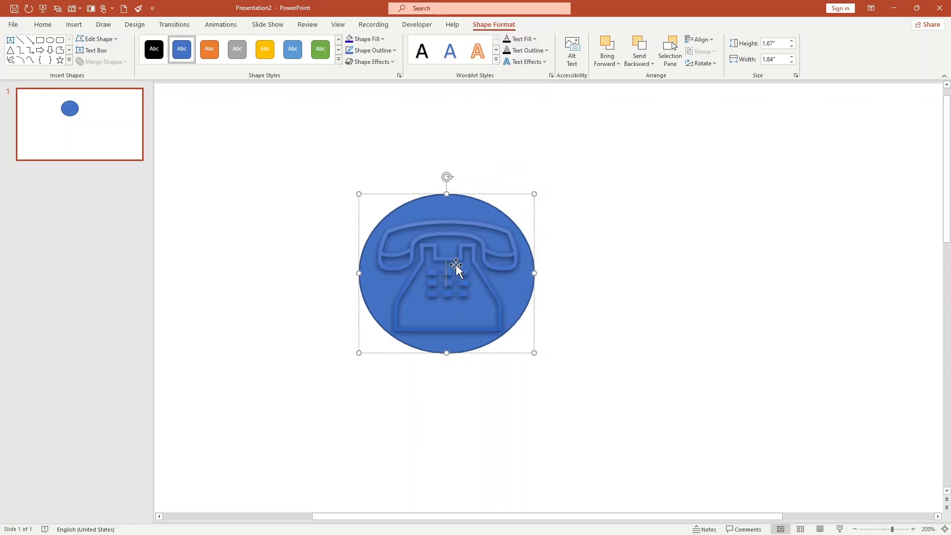
click(515, 257)
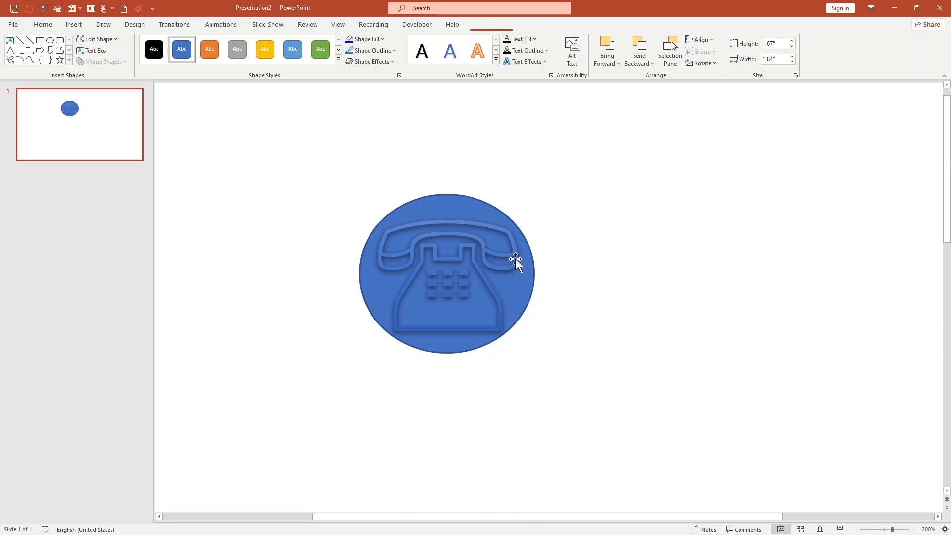
Fill the telephone shape with the standard red color.
click(515, 231)
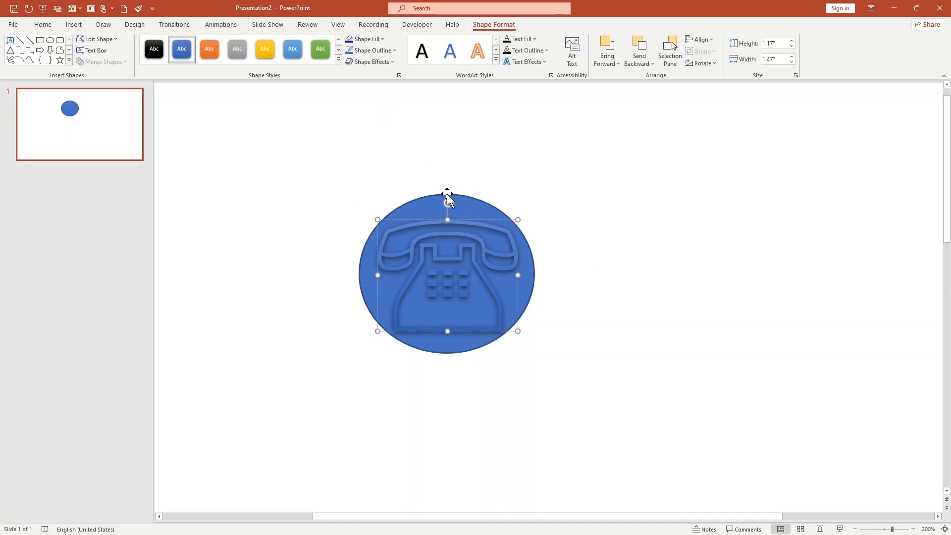
click(380, 40)
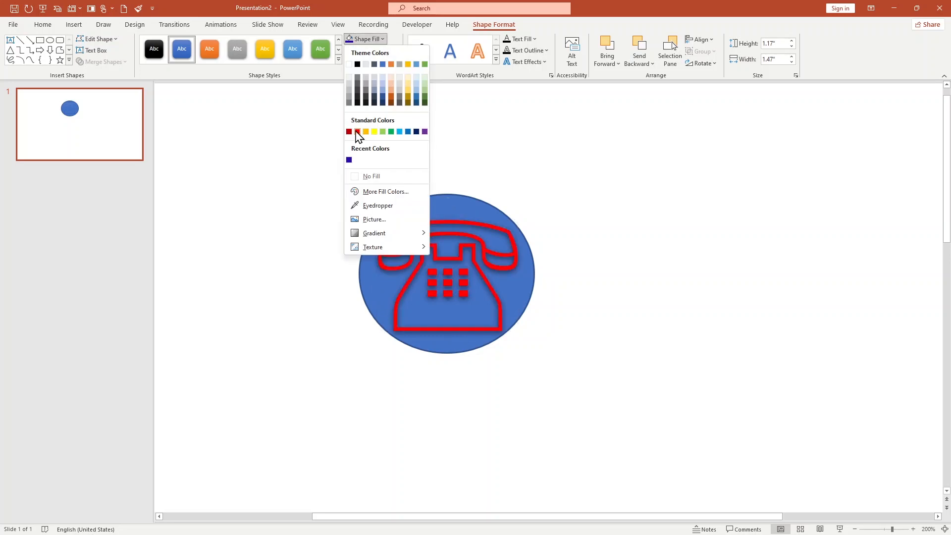
click(357, 131)
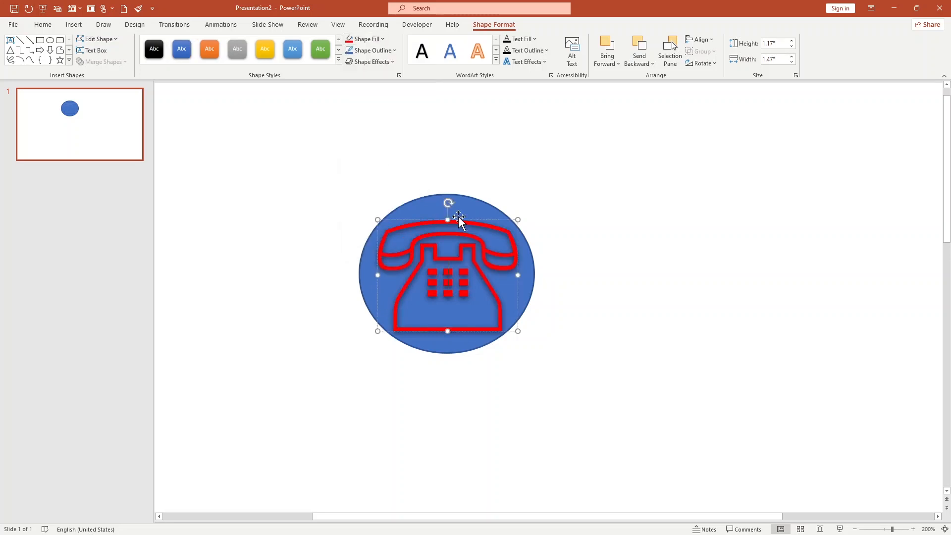
Fill the oval behind the telephone with the standard dark blue color.
click(526, 276)
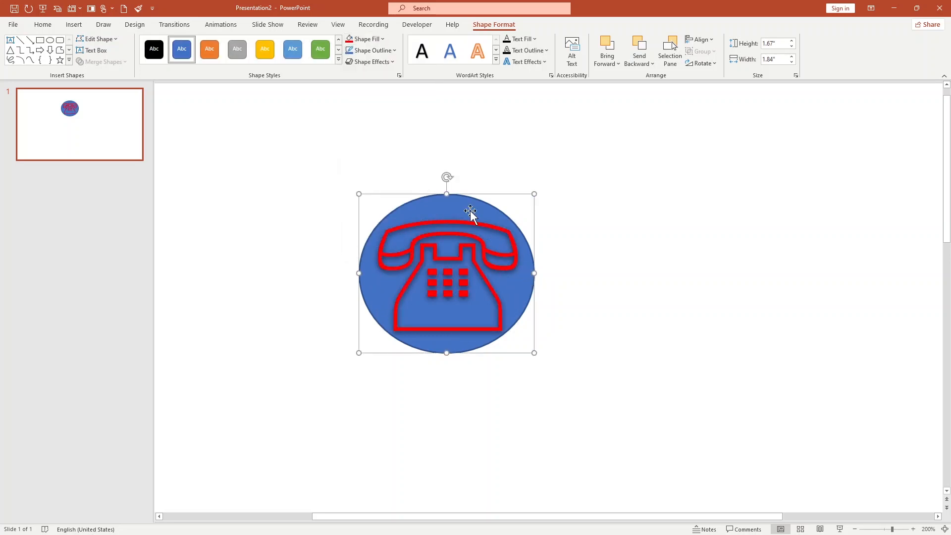
click(381, 38)
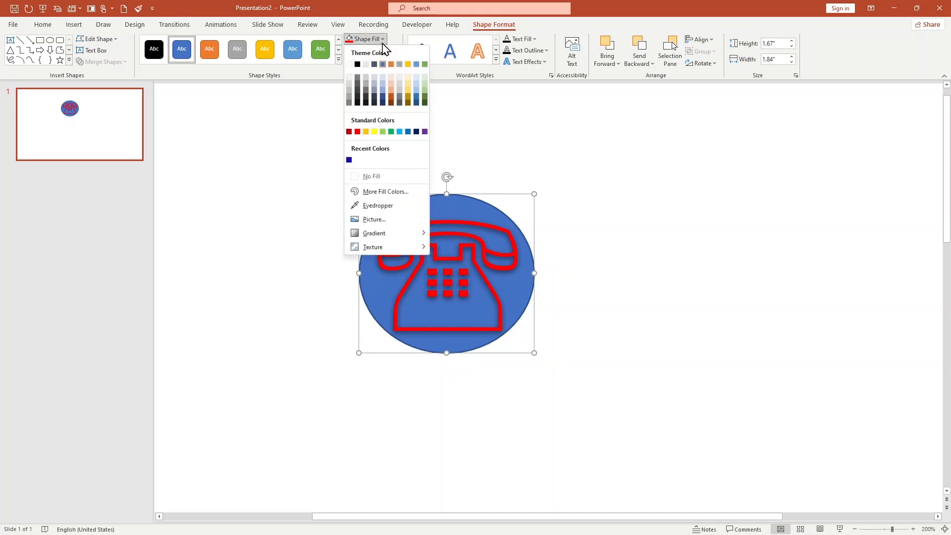
click(416, 132)
click(603, 305)
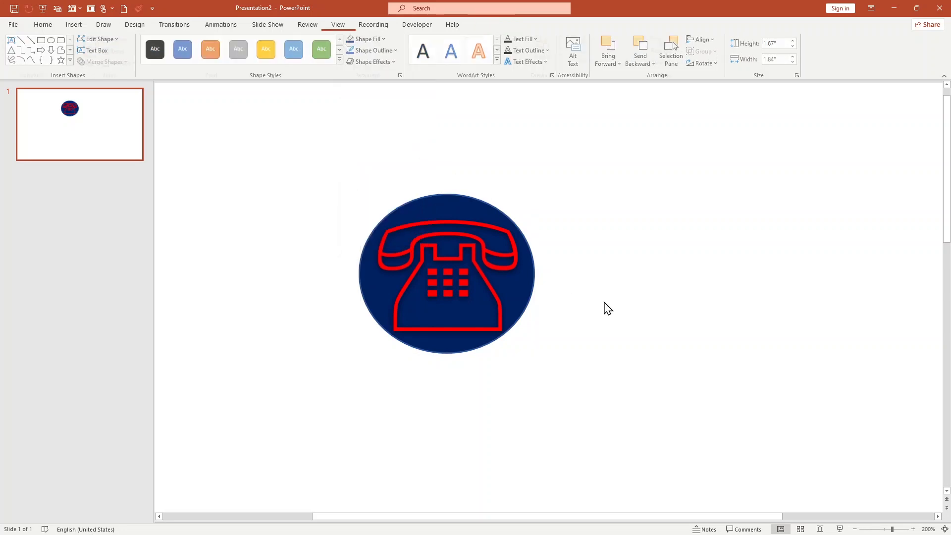
ctrl+scroll(526, 343, down, 8)
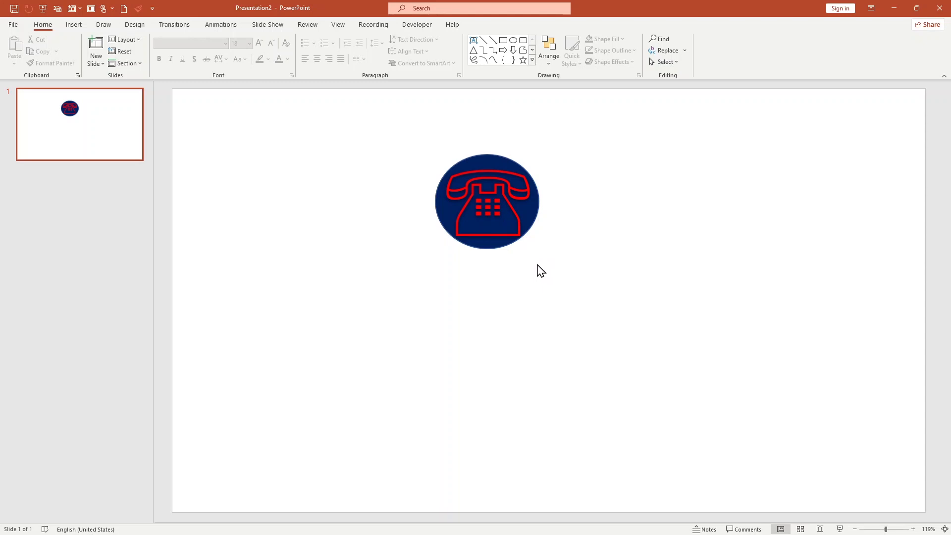
ctrl+scroll(540, 270, up, 8)
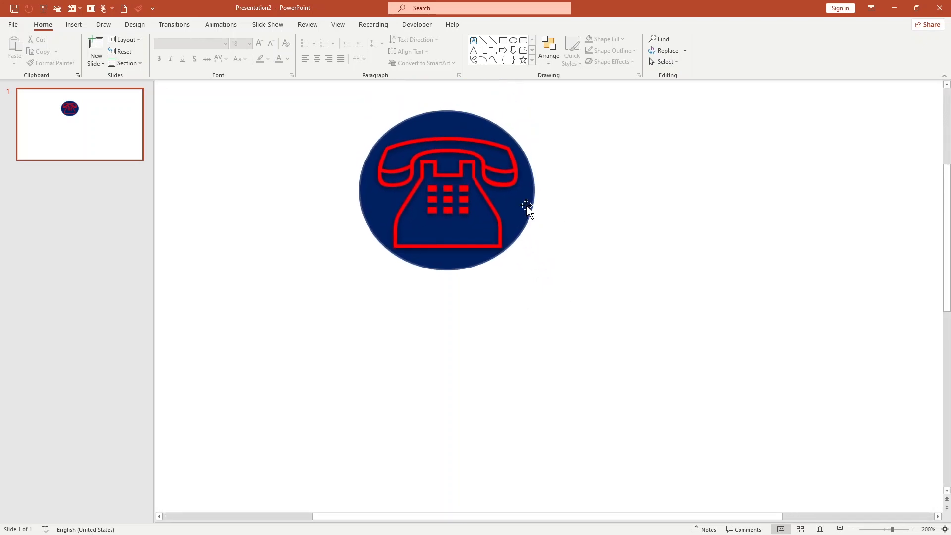
Group the telephone shape with the dark blue oval behind it.
scroll(530, 238, up, 1)
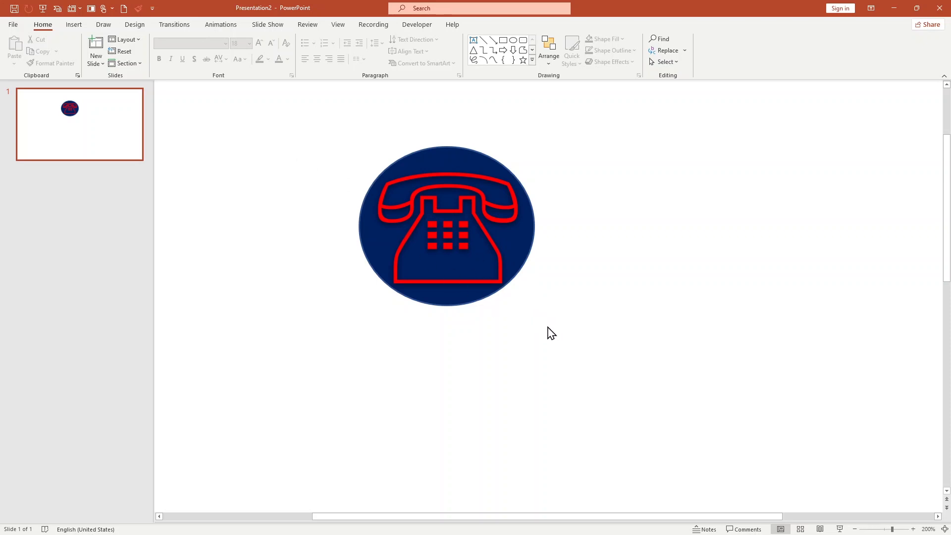
click(388, 243)
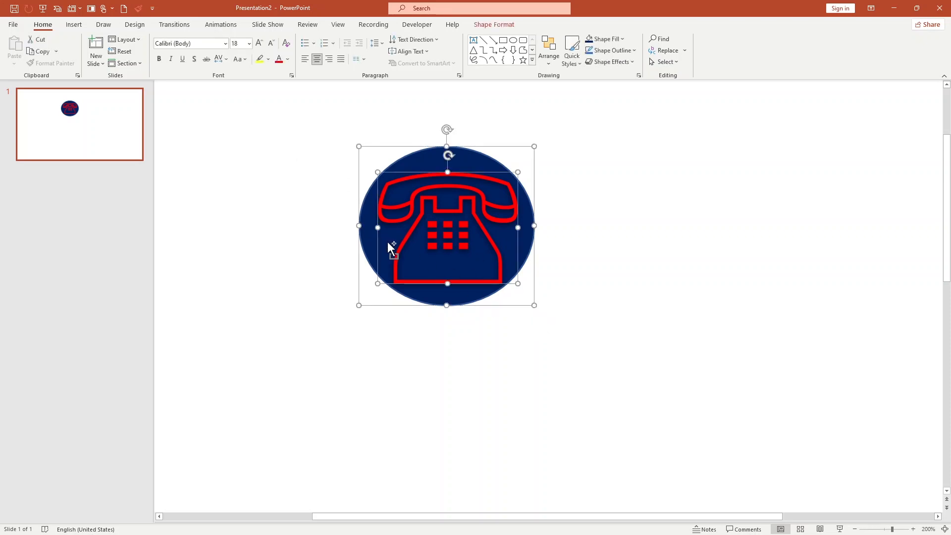
click(484, 25)
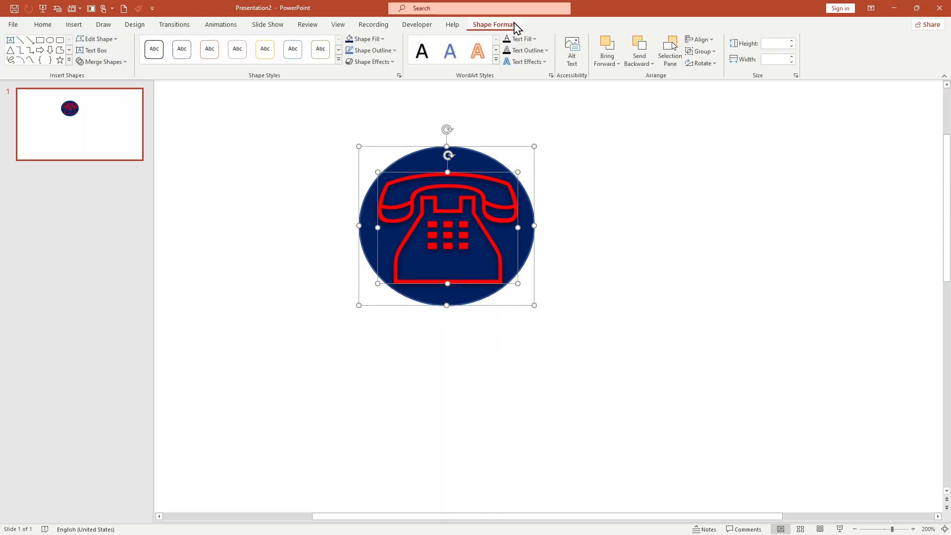
click(701, 55)
click(709, 65)
Move the grouped telephone icon a little to the left and slightly lower on the slide.
click(511, 190)
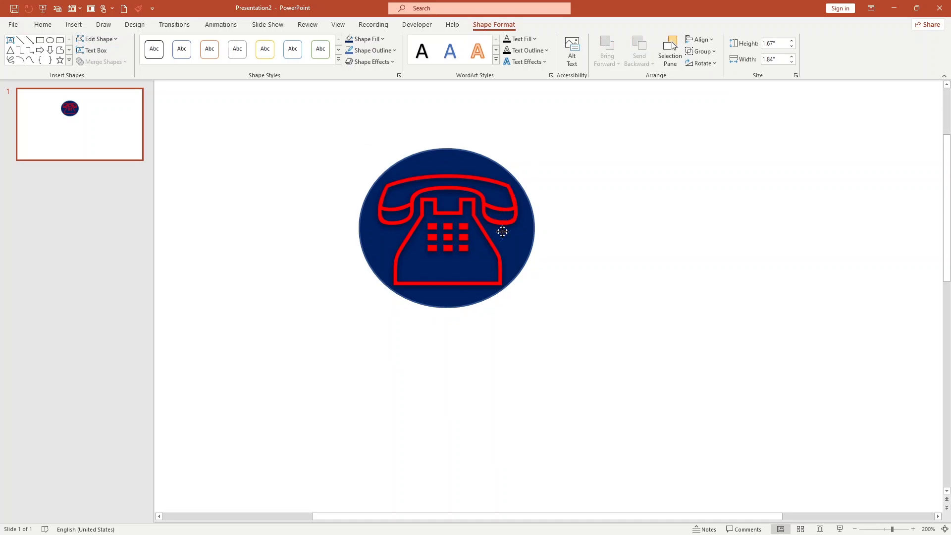
drag(509, 248, 453, 254)
click(560, 299)
click(445, 252)
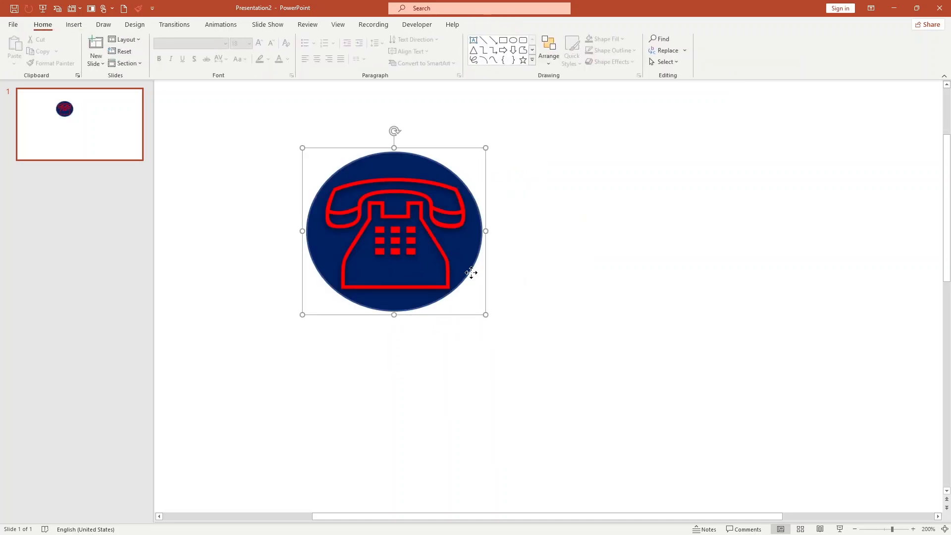
drag(410, 225, 437, 247)
click(438, 247)
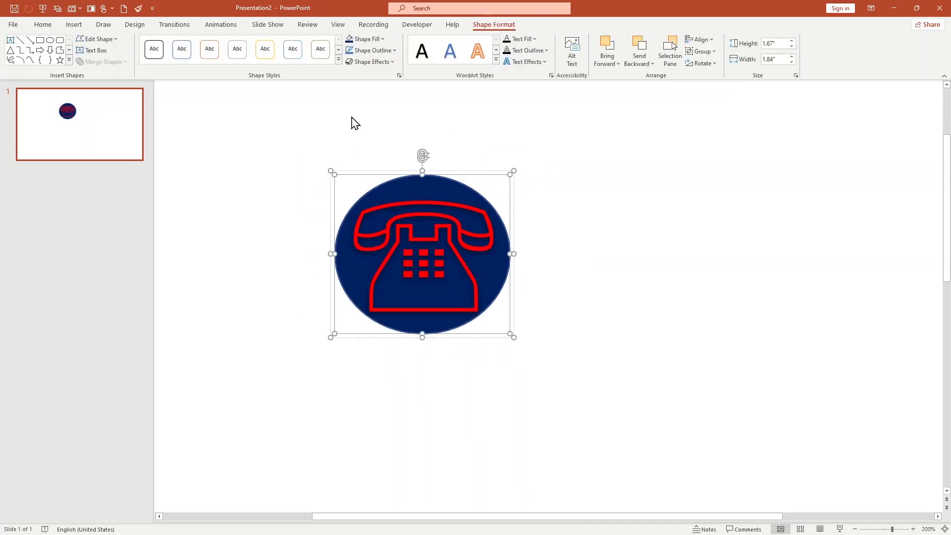
Apply the second Oblique 3-D rotation preset to the grouped telephone icon.
click(501, 279)
click(493, 24)
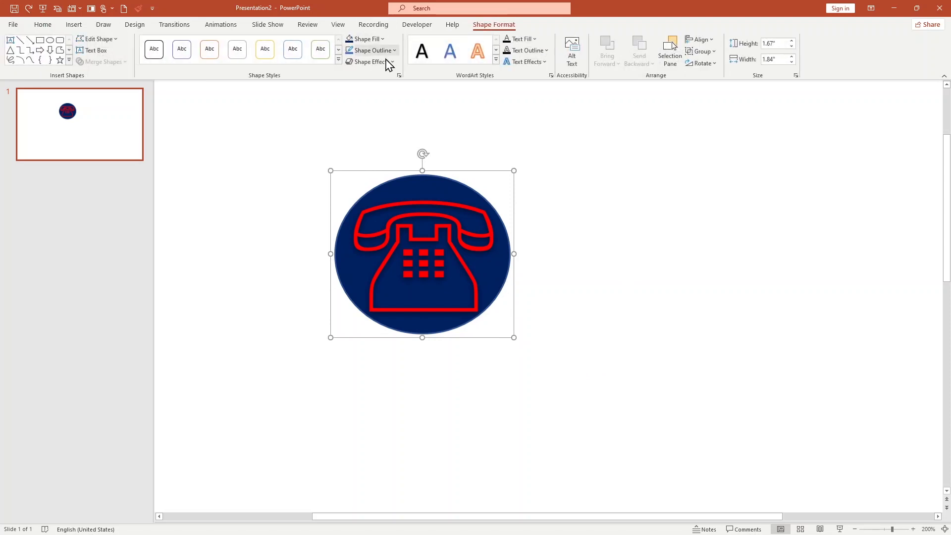
click(384, 62)
mouse_move(389, 223)
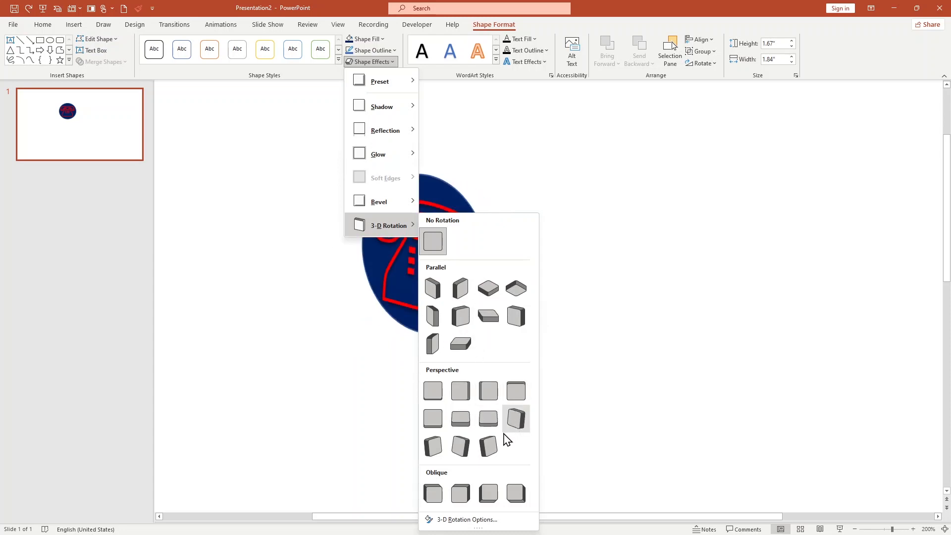
click(462, 493)
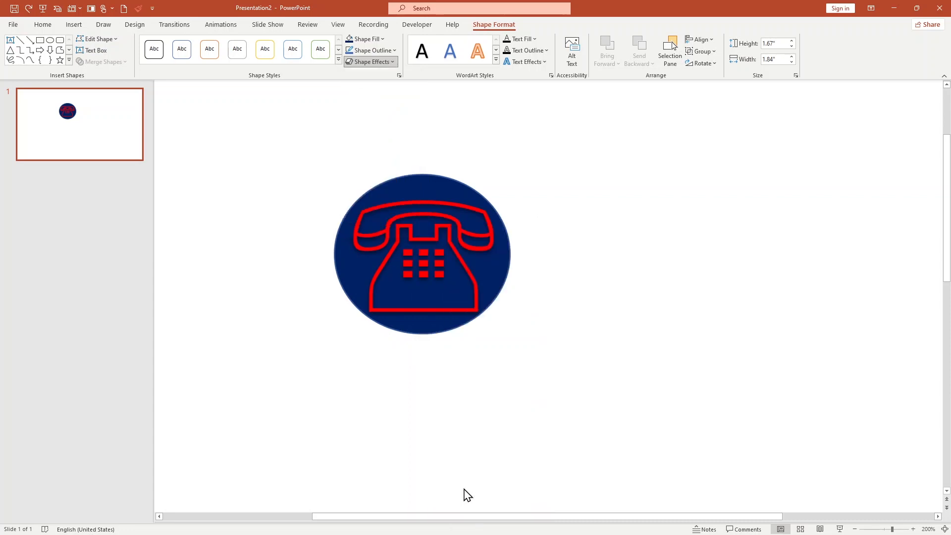
Add the third preset from the first row of Inner shadows to the red telephone shape inside the group.
click(468, 272)
click(371, 62)
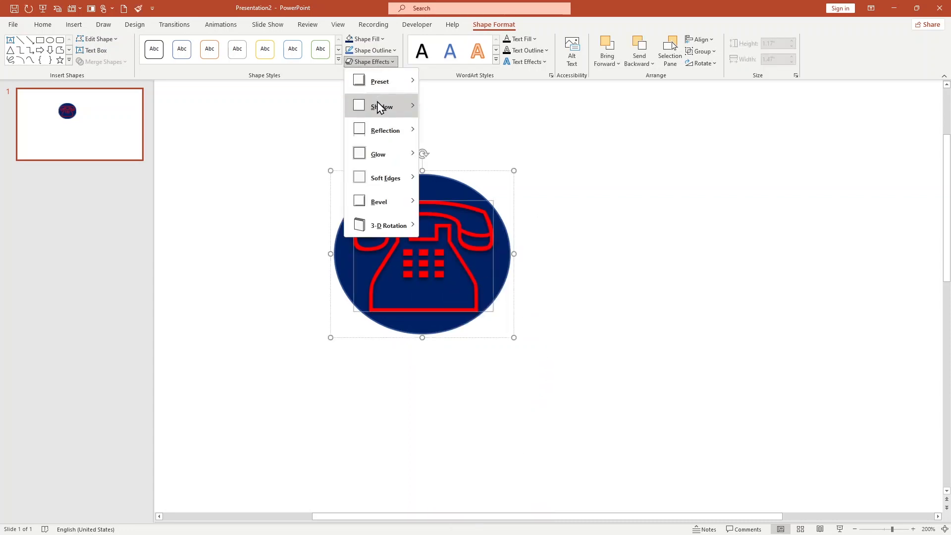
mouse_move(379, 107)
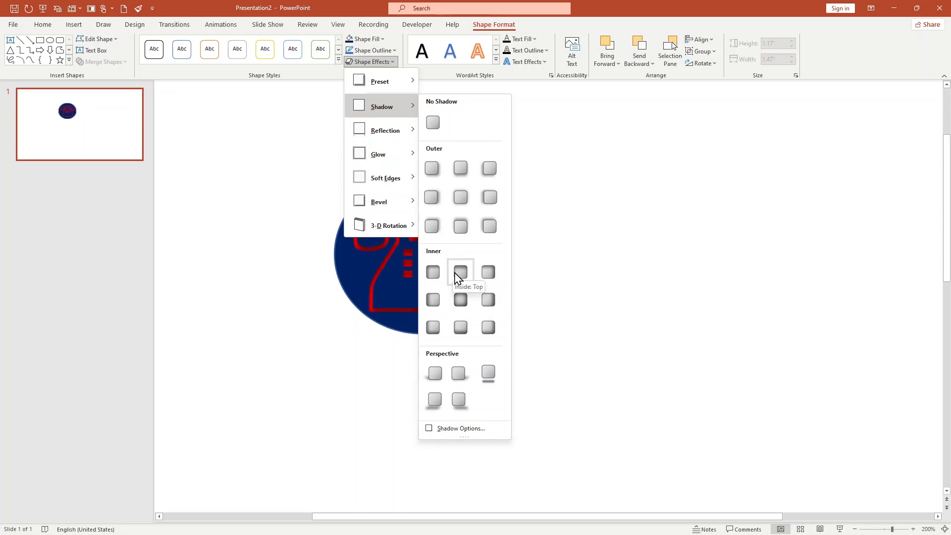
click(495, 281)
click(530, 312)
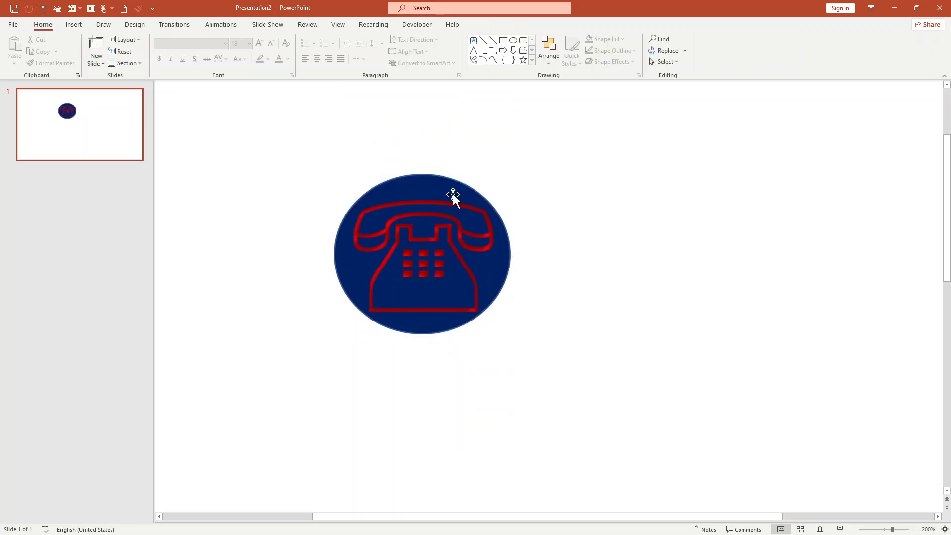
Move the grouped telephone icon to the right half of the slide and give it the last bevel in the second row of presets.
click(453, 194)
drag(693, 199, 693, 198)
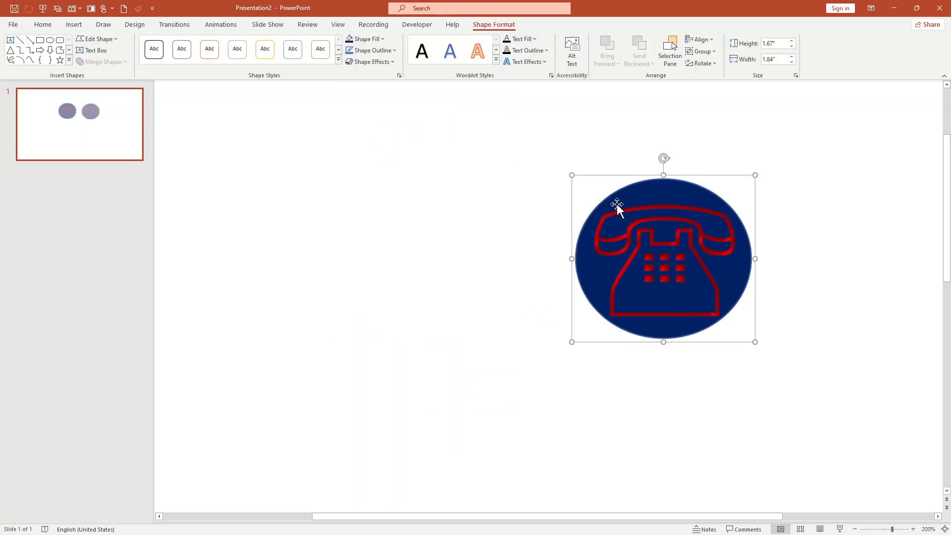
click(369, 62)
mouse_move(382, 201)
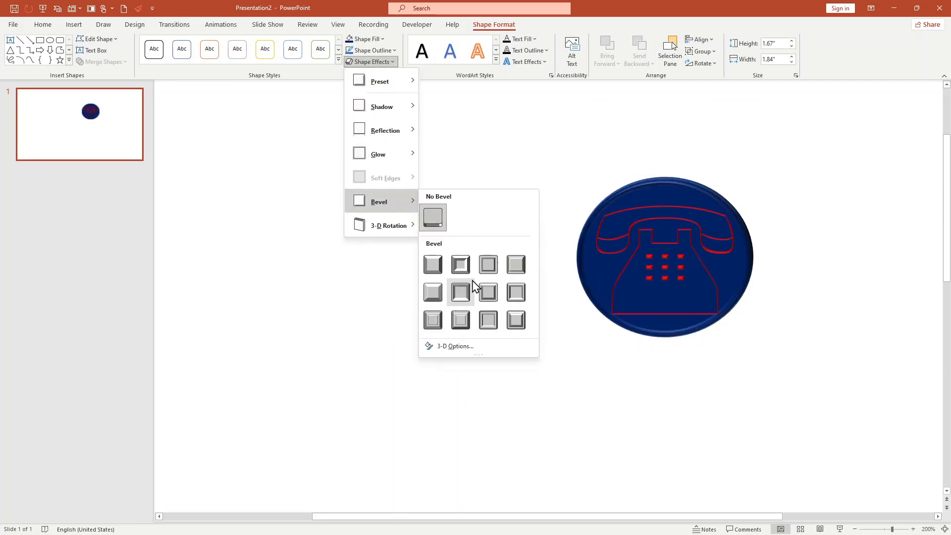
click(516, 294)
Add the largest green glow variation around the grouped telephone icon.
click(371, 62)
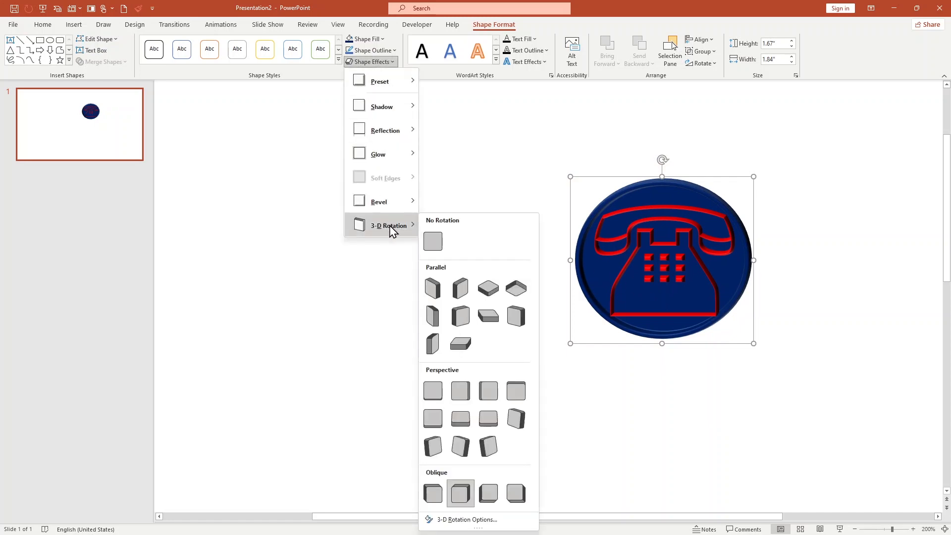
mouse_move(409, 162)
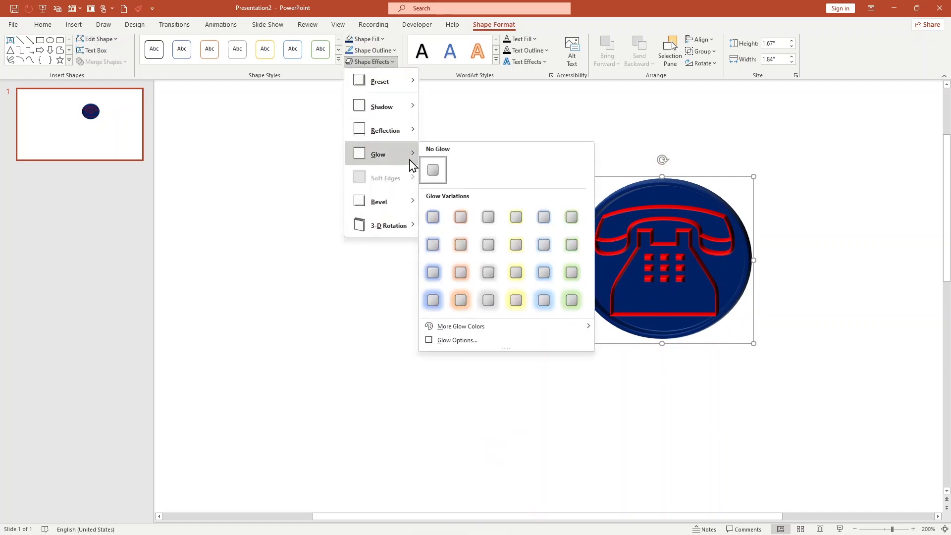
click(571, 298)
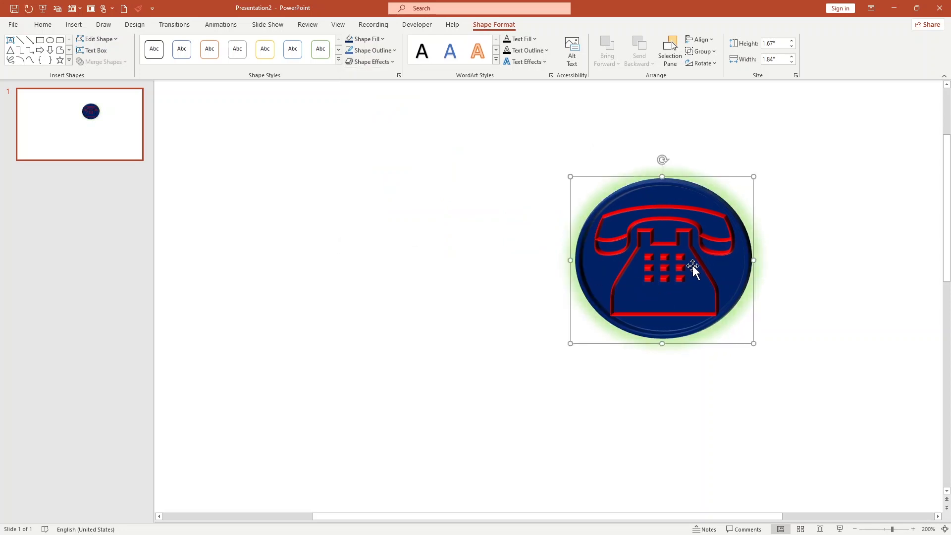
Move the telephone icon to the left part of the slide and shrink it to about 1.52" high and 1.68" wide.
ctrl+scroll(689, 271, down, 3)
click(660, 201)
drag(660, 201, 293, 242)
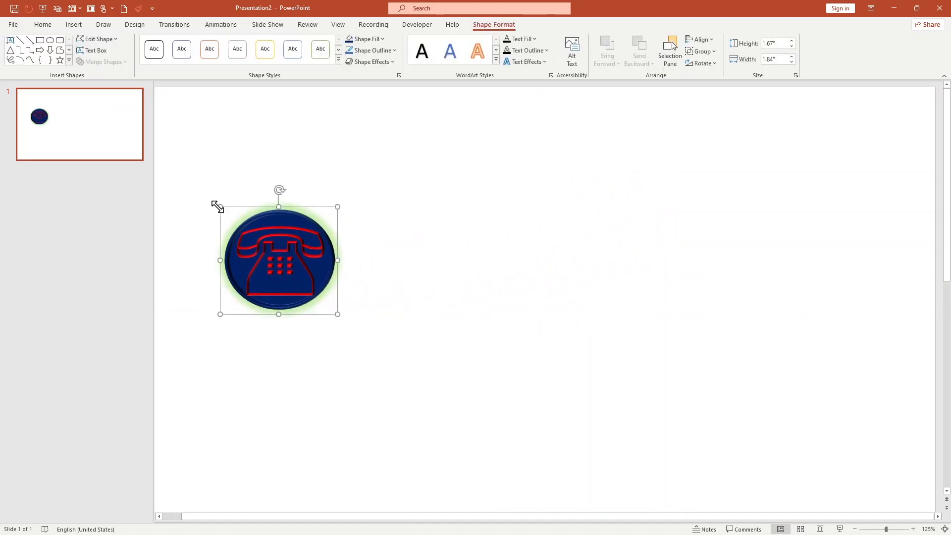
drag(218, 206, 229, 216)
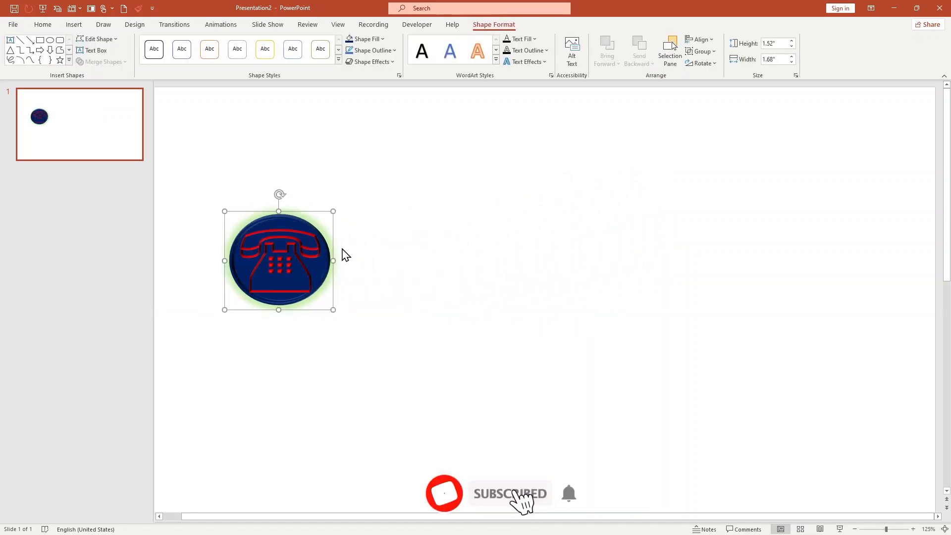
click(355, 269)
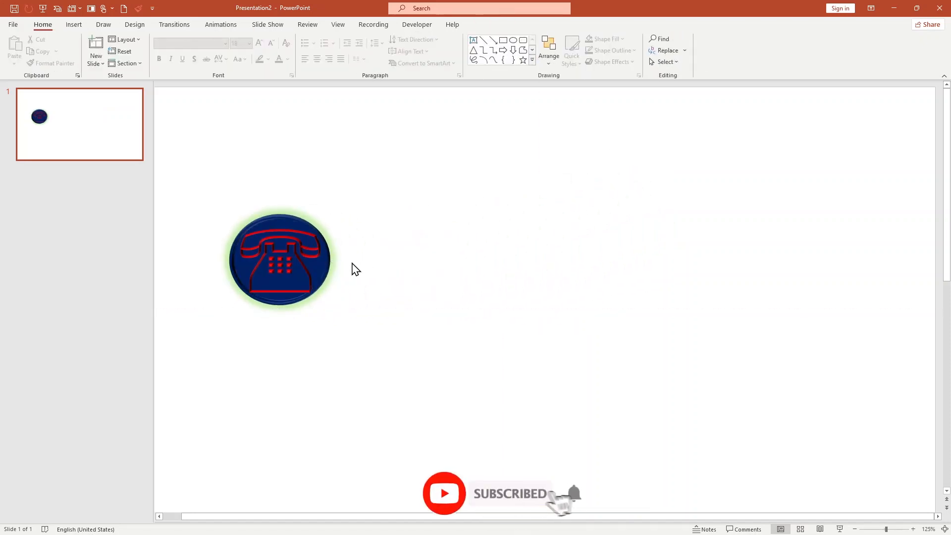
Draw a rectangle about 1.59" high and 1.44" wide right of the telephone icon and shift it slightly down.
click(287, 258)
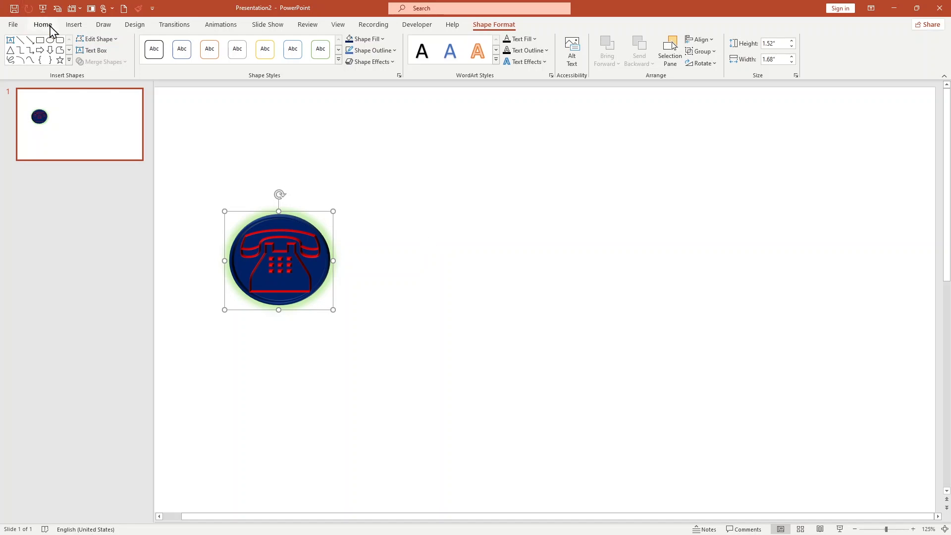
click(72, 28)
click(440, 227)
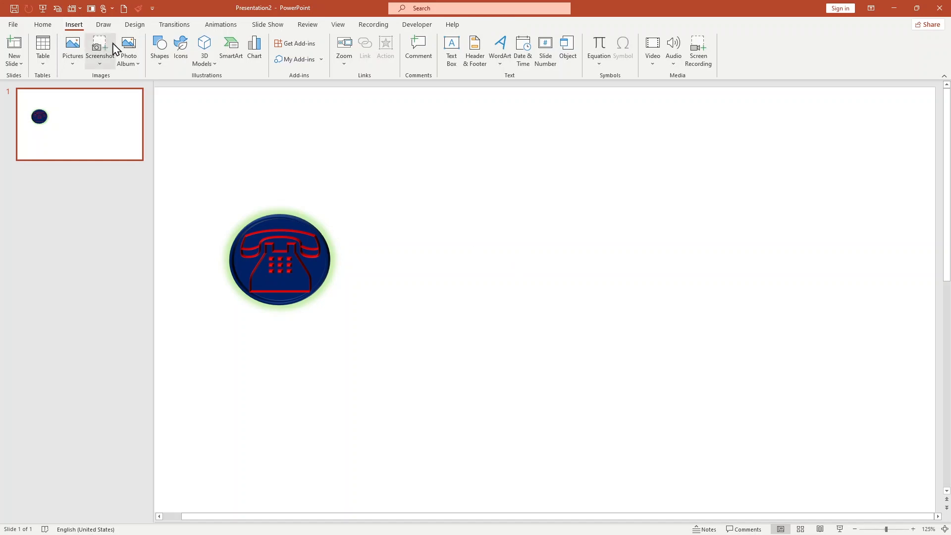
click(159, 68)
click(186, 89)
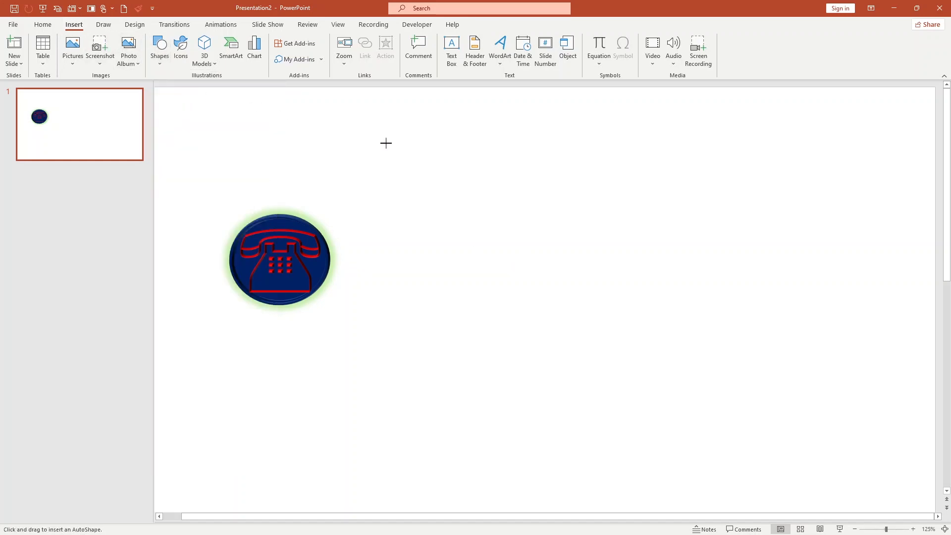
drag(608, 215, 694, 310)
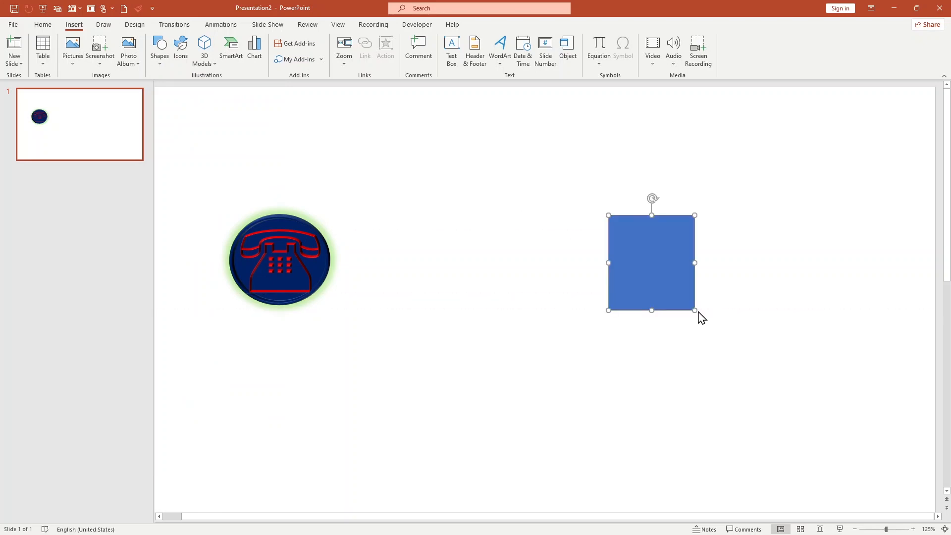
drag(663, 259, 663, 307)
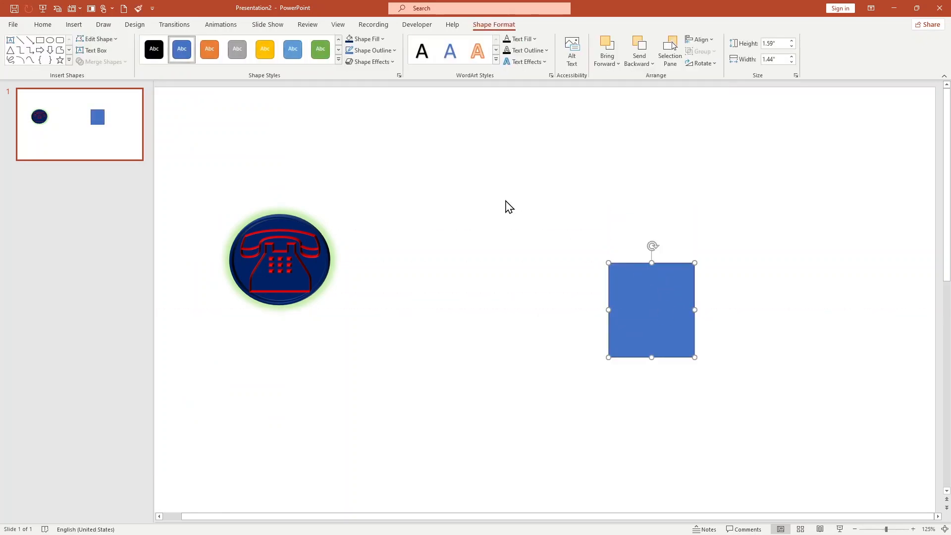
Draw an isosceles triangle just above the blue rectangle.
click(77, 25)
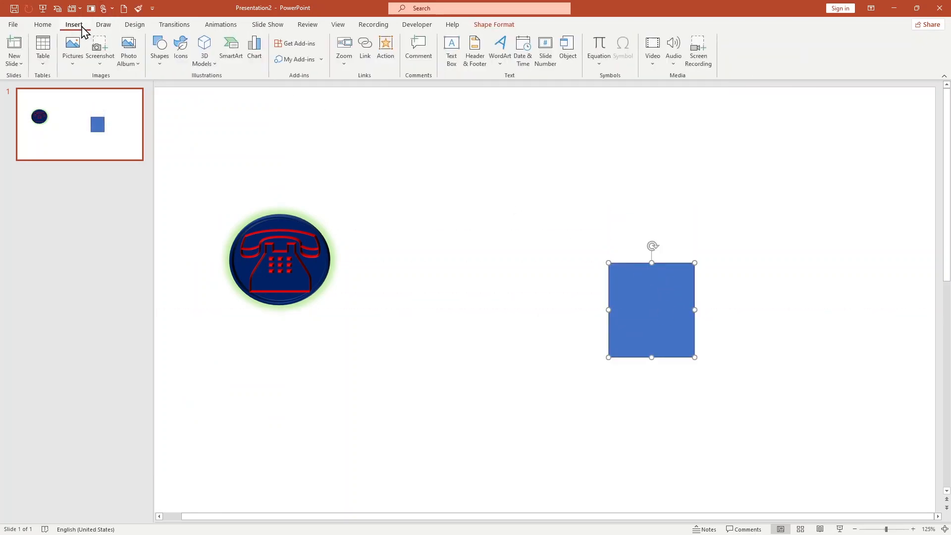
click(159, 72)
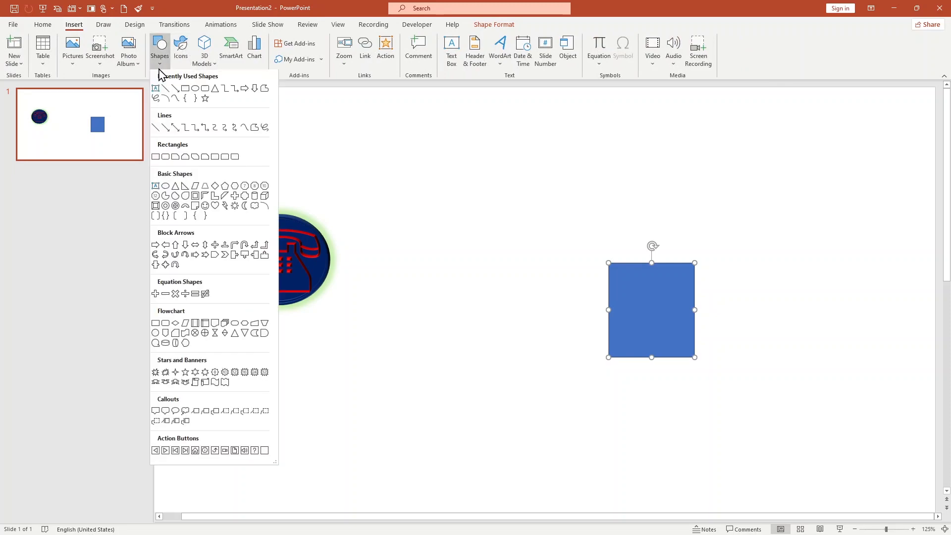
click(216, 90)
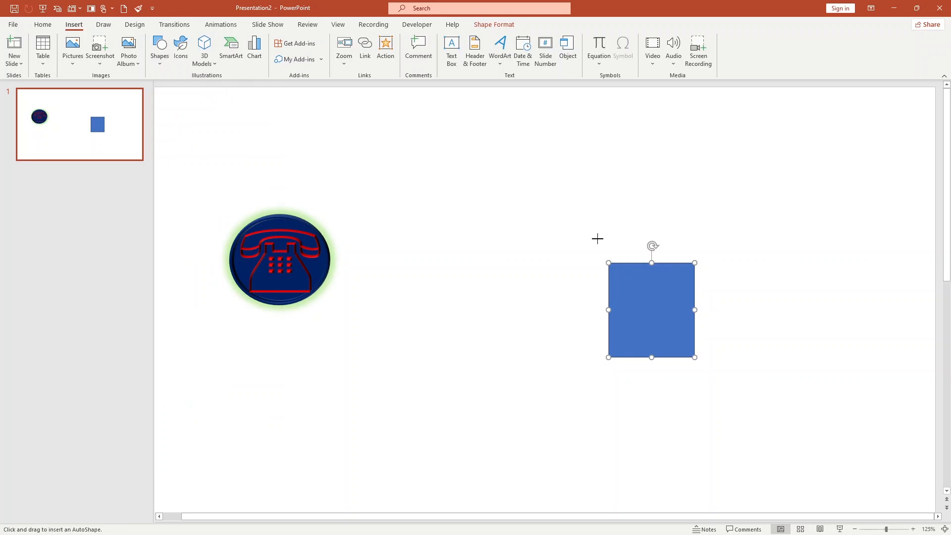
drag(615, 245, 678, 184)
click(681, 186)
click(620, 227)
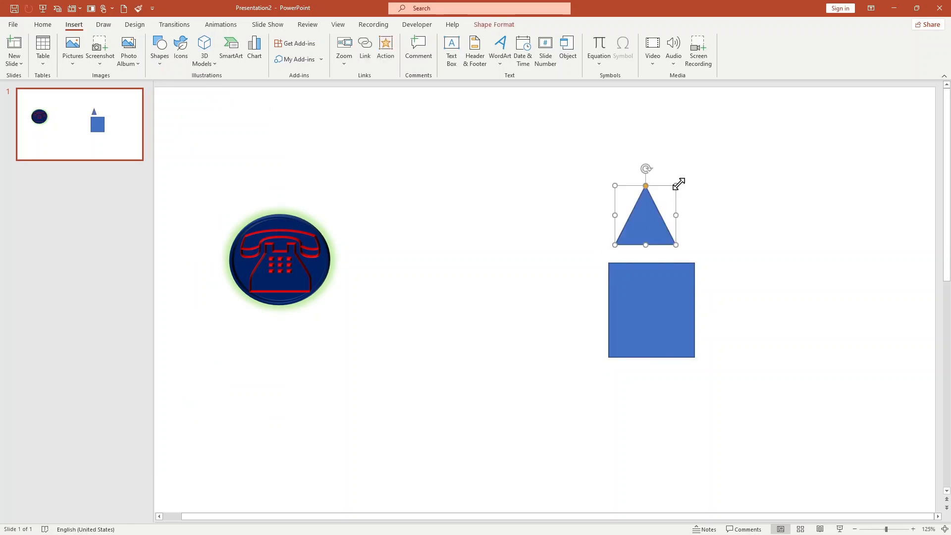
Enlarge the triangle to the rectangle's width and nudge it down until its base meets the rectangle's top edge.
click(686, 190)
click(659, 204)
drag(675, 186, 694, 183)
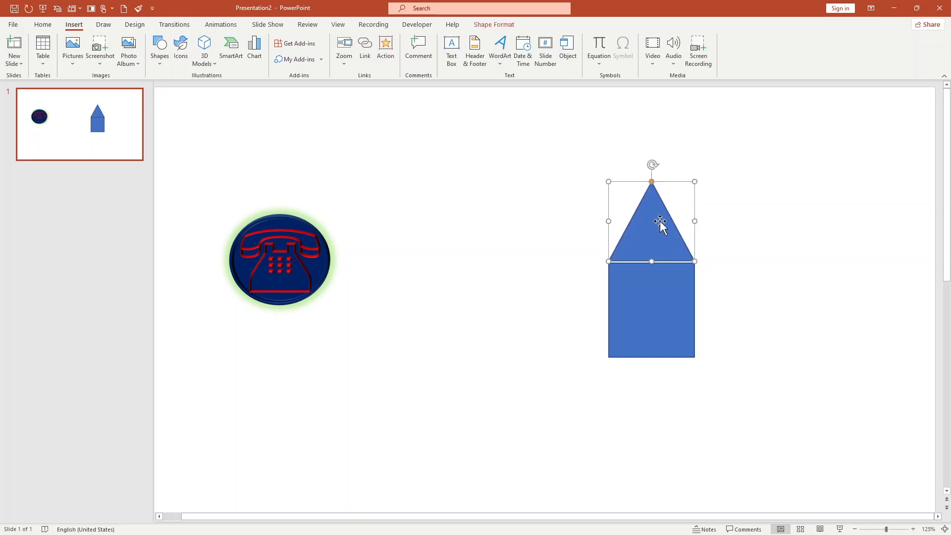
key(Down)
key(Down)
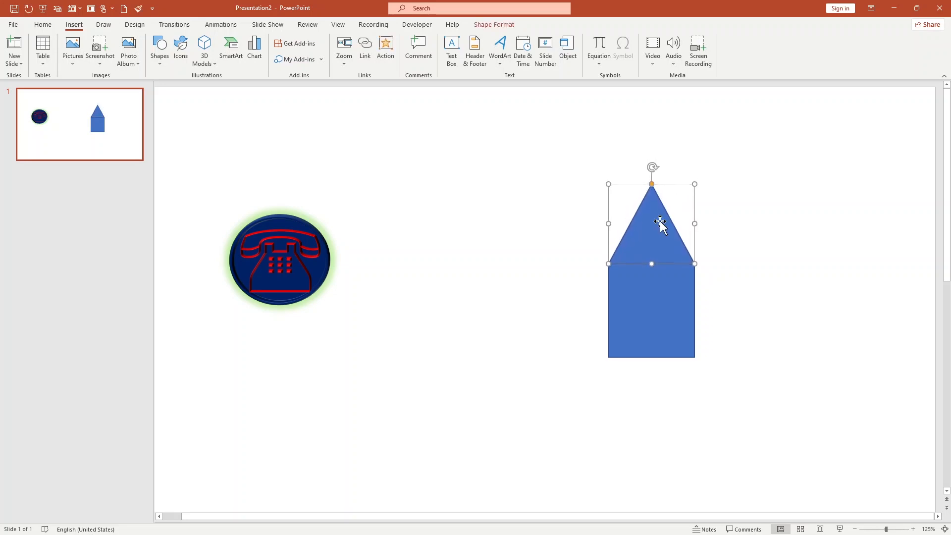
Choose the rectangle shape for drawing another part of the house figure.
click(524, 276)
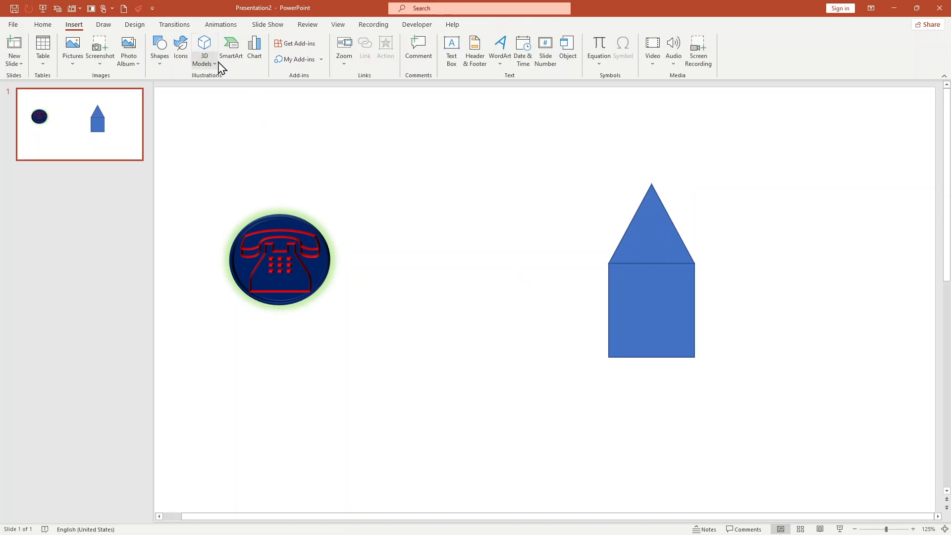
click(158, 66)
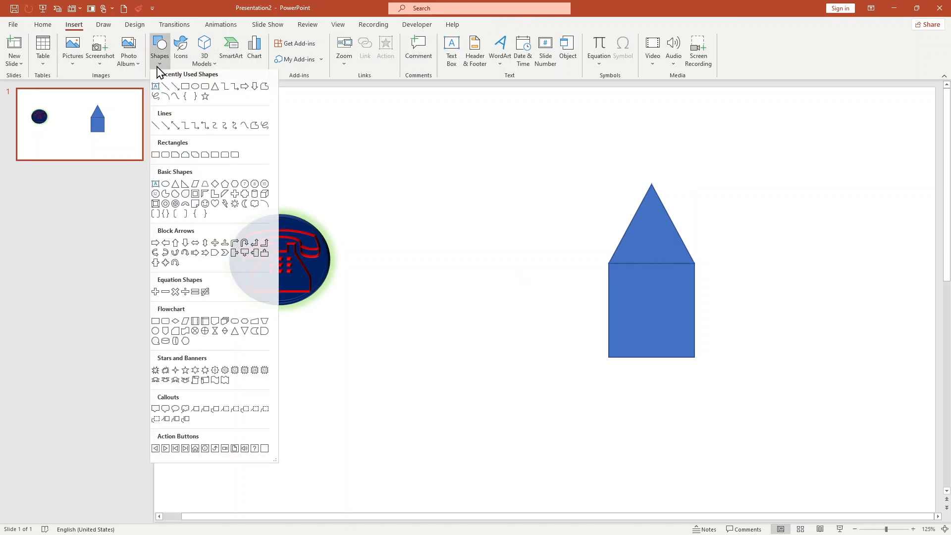
click(167, 91)
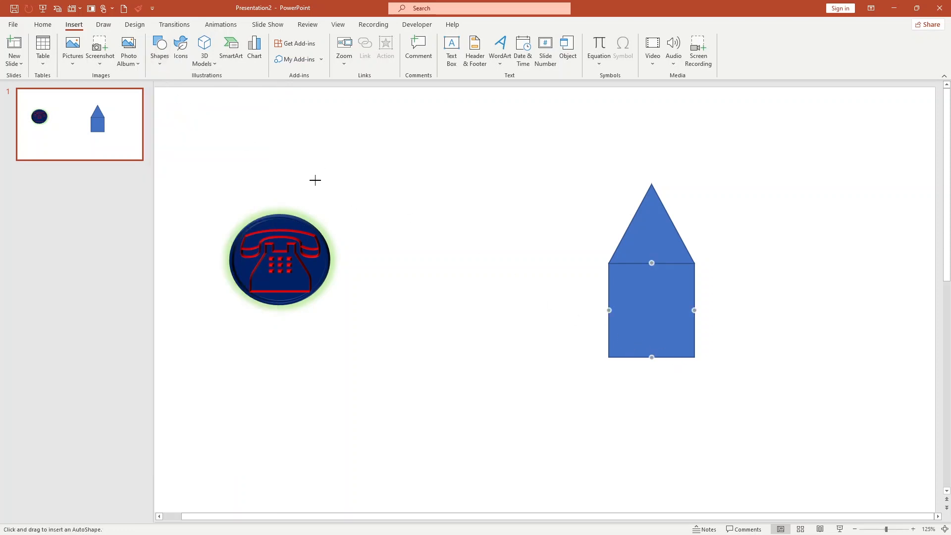
click(160, 62)
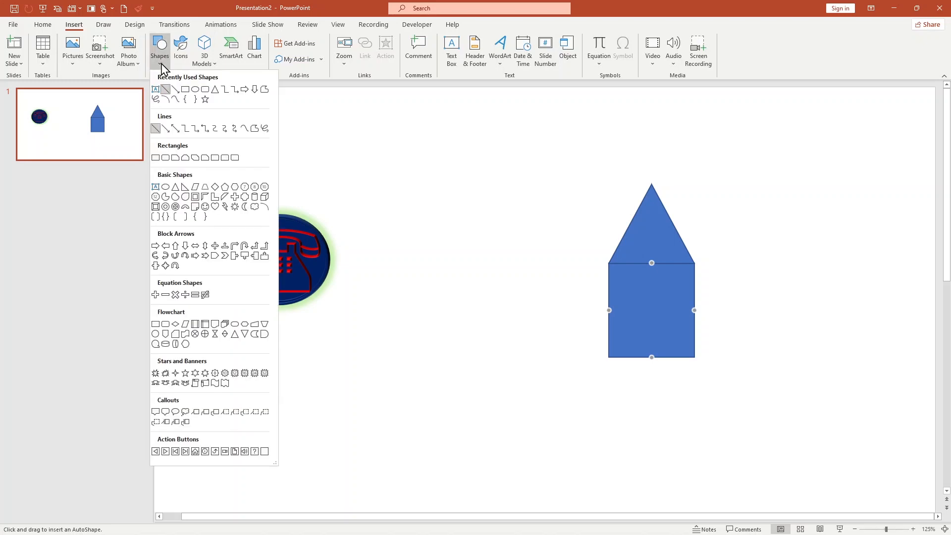
click(183, 90)
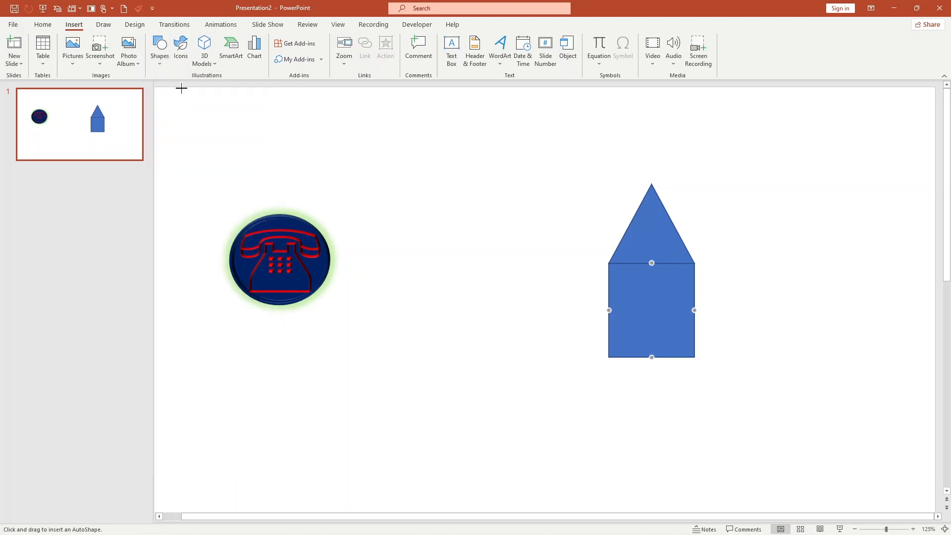